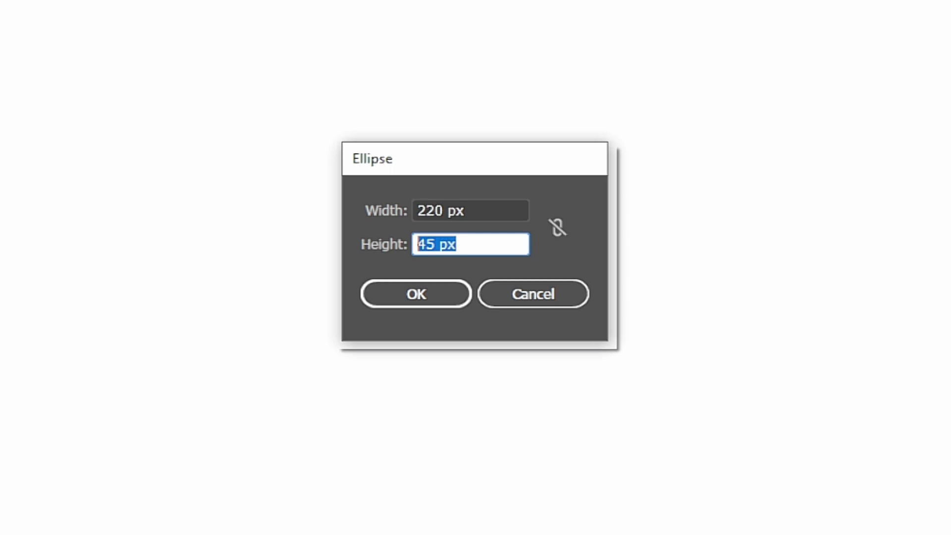
Step: Draw a 220 × 220 px circle and a separate 132.75 × 132.75 px circle beside it
text(2)
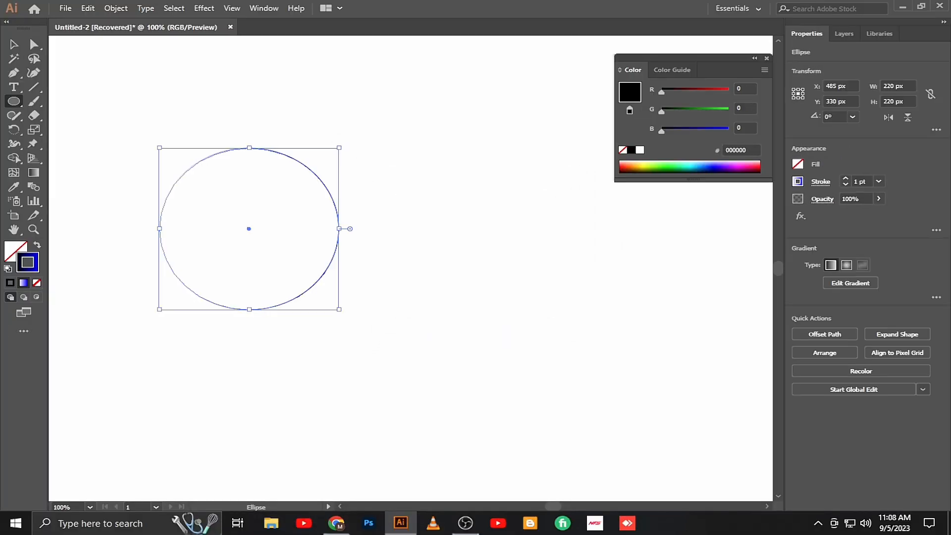
click(446, 213)
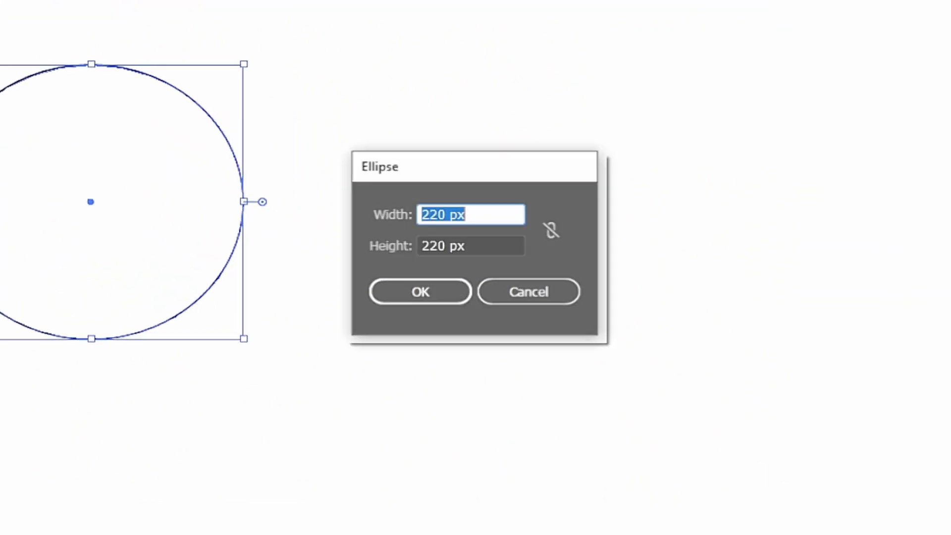
text(132.75)
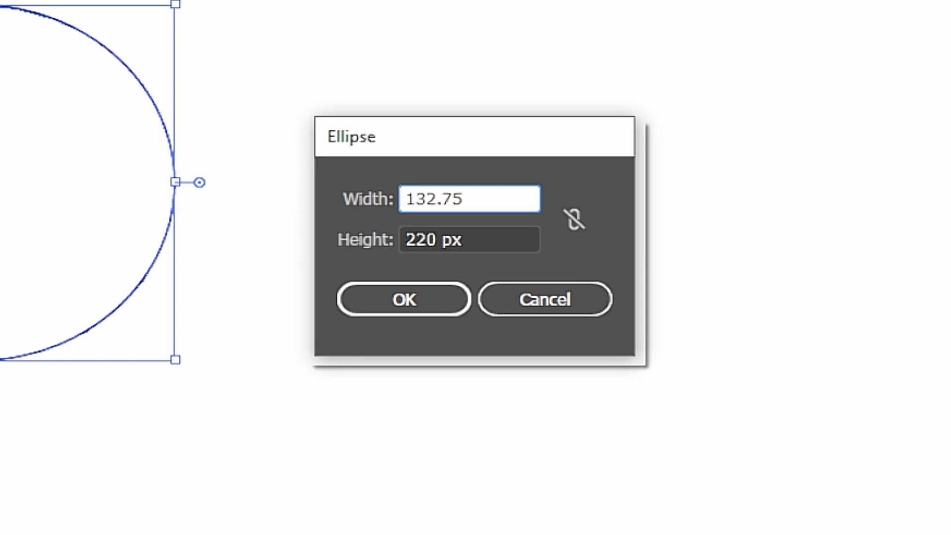
key(Tab)
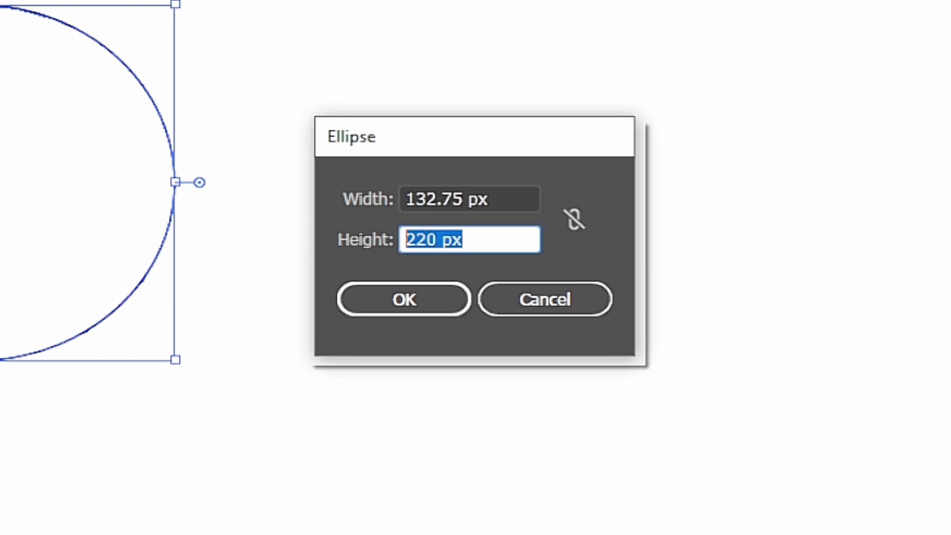
text(132.75)
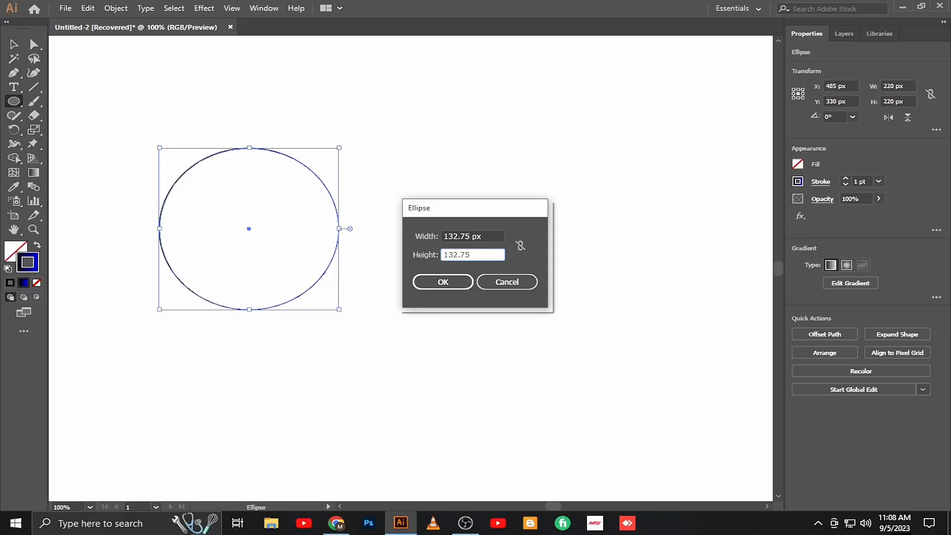
key(Return)
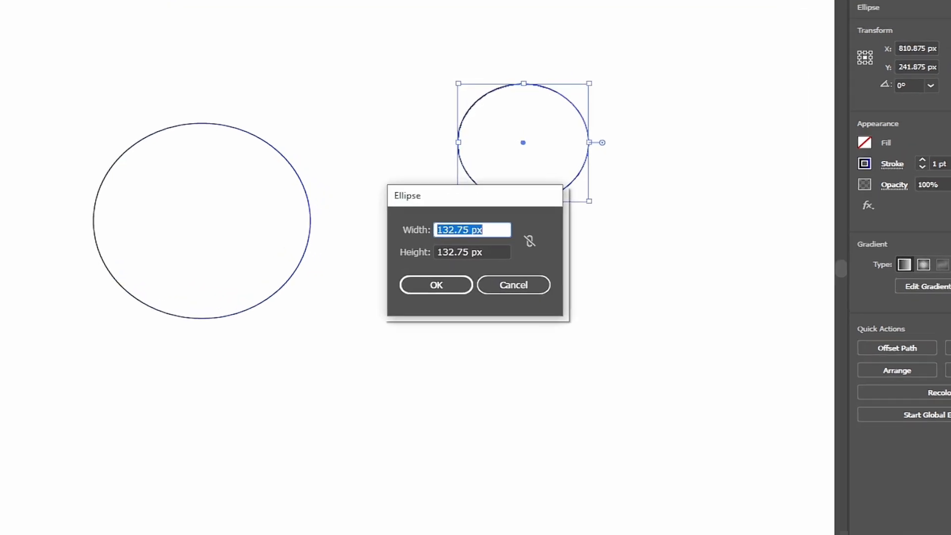
Step: Draw a third circle measuring 45 × 45 px in the empty area below the 132.75 px circle
text(45)
key(Tab)
text(4)
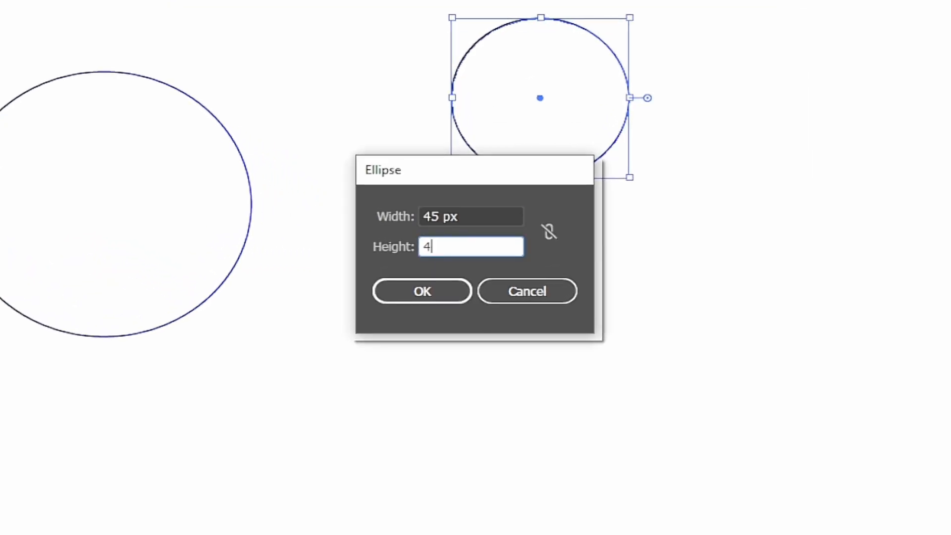
key(Return)
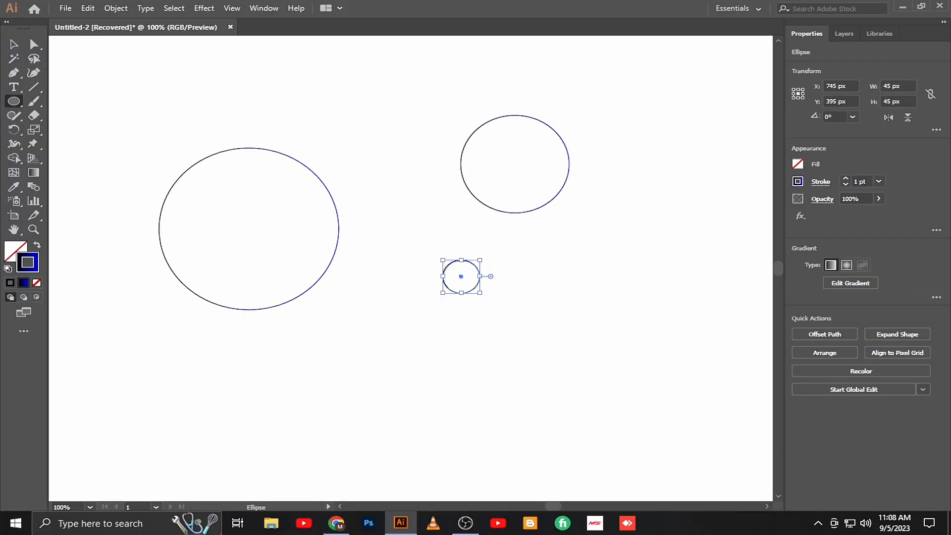
Step: Align the two larger circles by their horizontal centres and their top edges
key(v)
click(567, 100)
drag(567, 100, 247, 267)
click(264, 8)
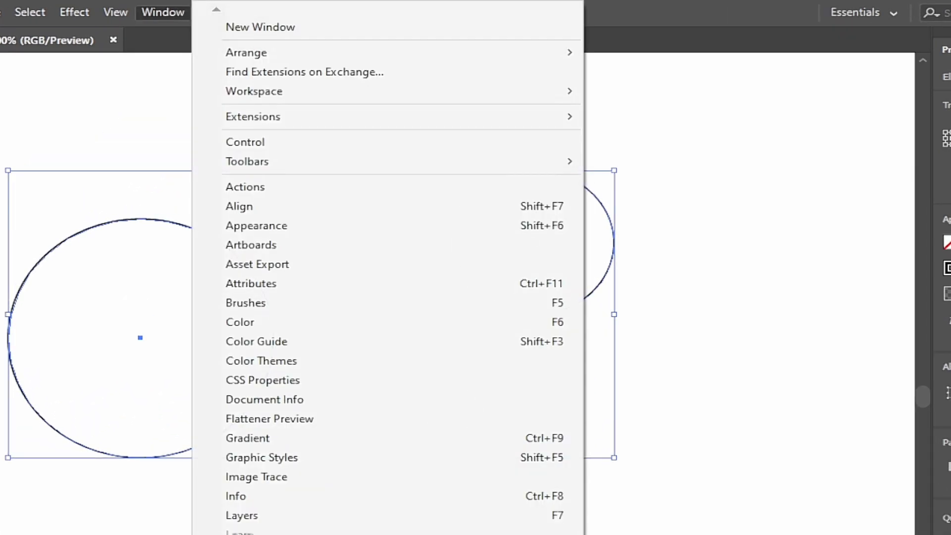
click(243, 206)
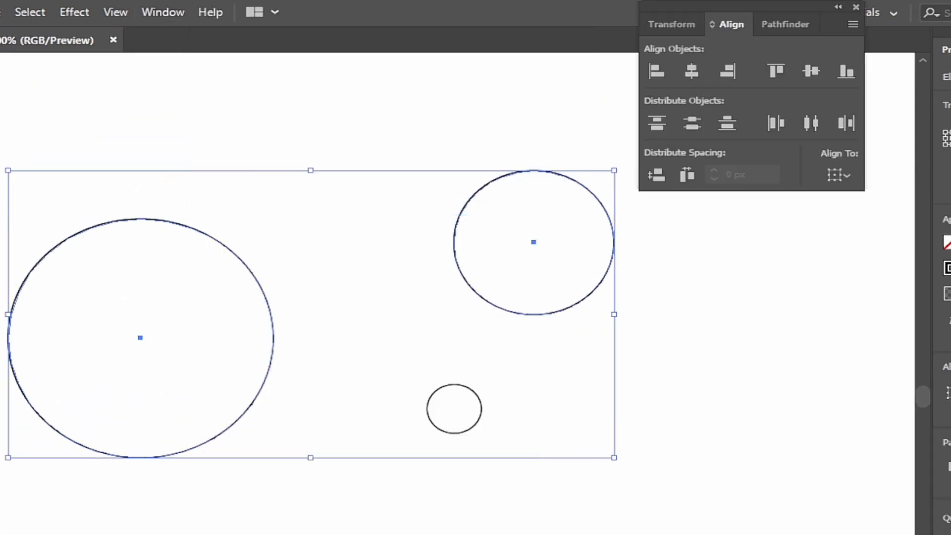
drag(694, 6, 582, 459)
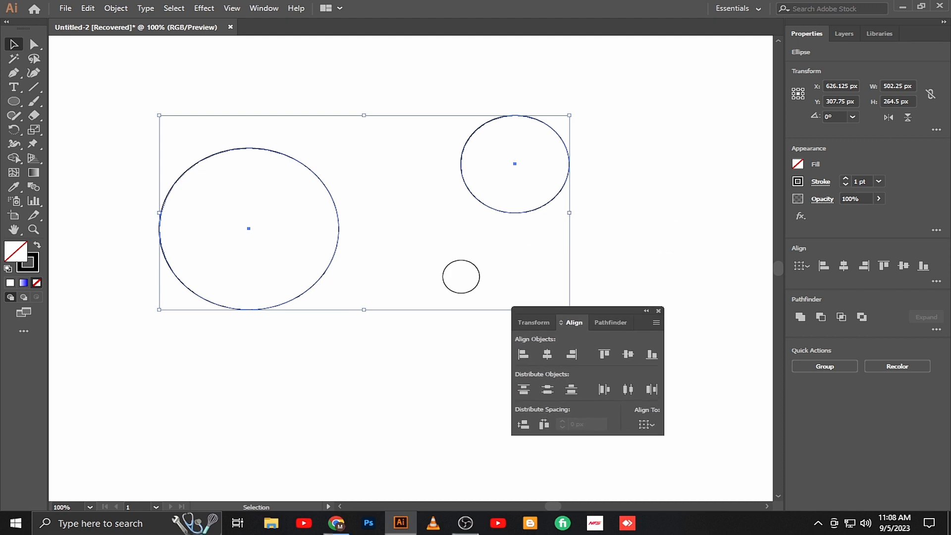
drag(584, 310, 580, 345)
click(543, 389)
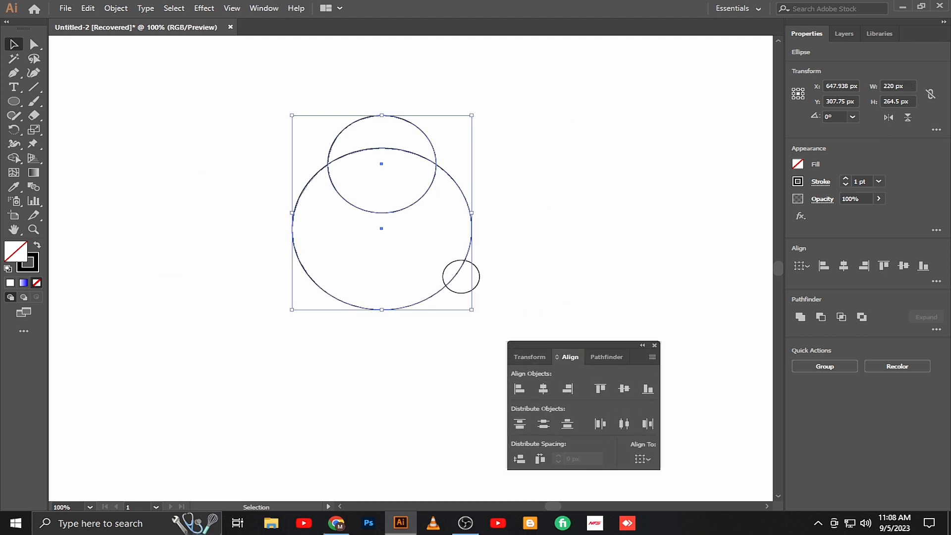
click(624, 389)
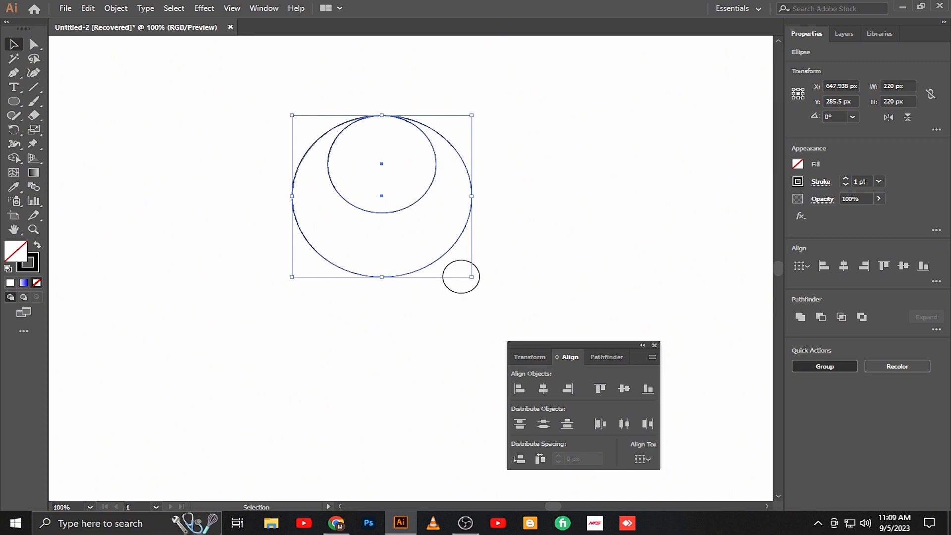
Step: Group the two larger circles and centre the 45 px circle with that group horizontally and vertically
key(ctrl+g)
key(ctrl+shift+a)
drag(420, 248, 283, 330)
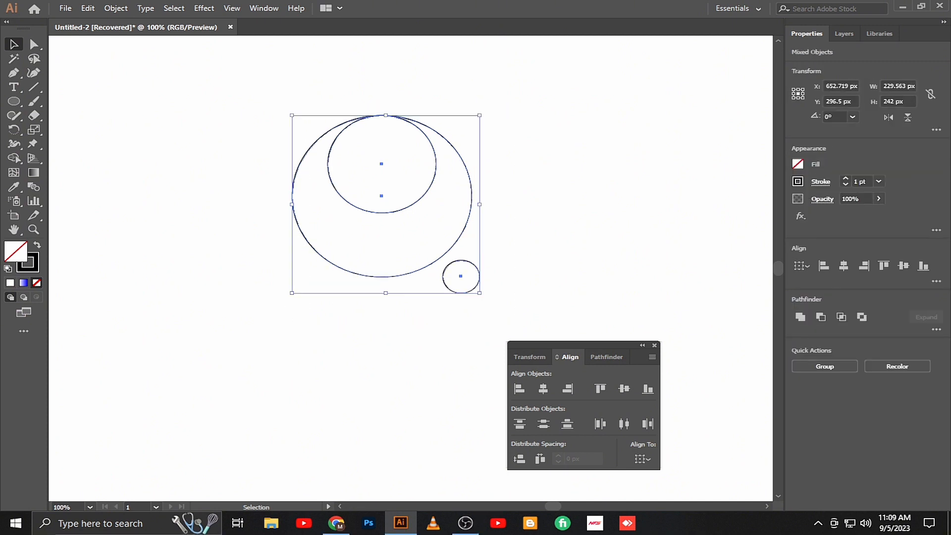
click(543, 388)
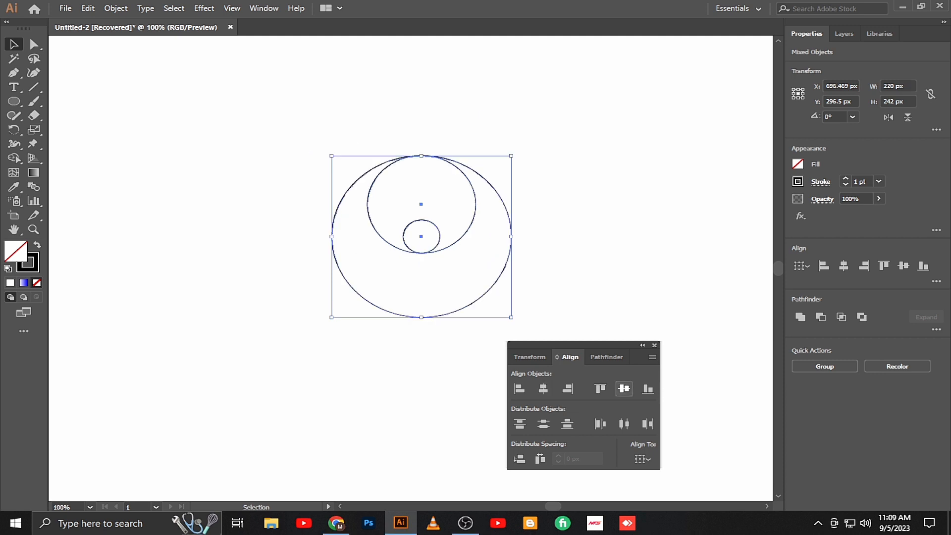
click(624, 388)
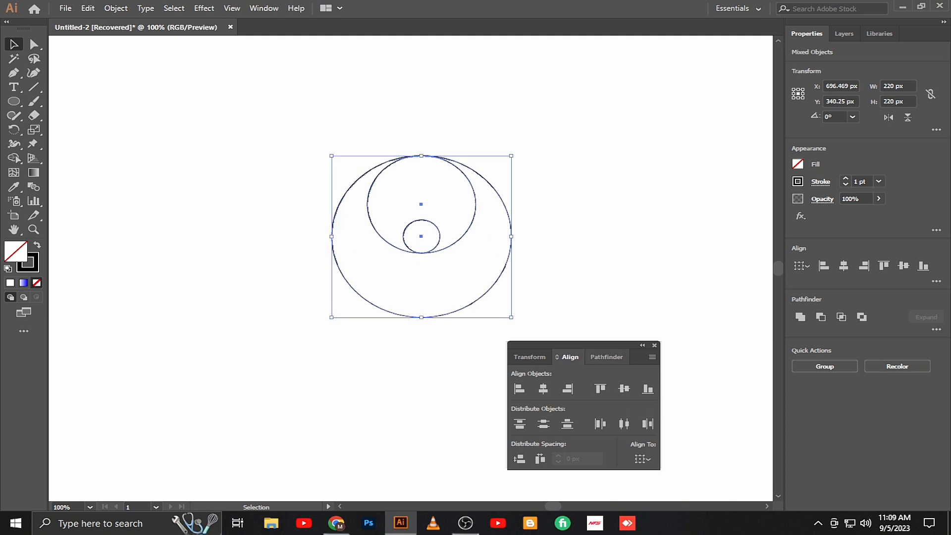
Step: Move all three circles together to the left side of the canvas, at about X 481 px, Y 332 px
drag(637, 356, 711, 331)
click(475, 156)
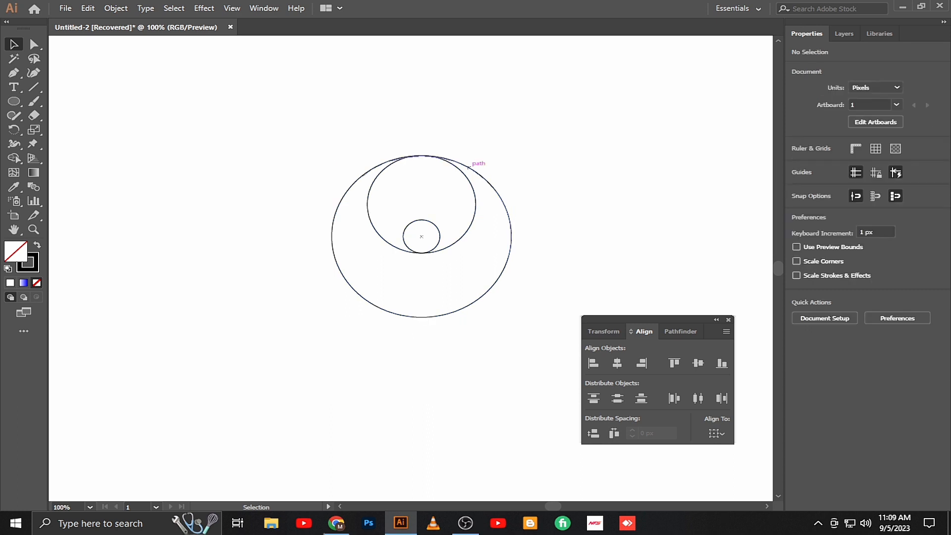
drag(526, 137, 319, 338)
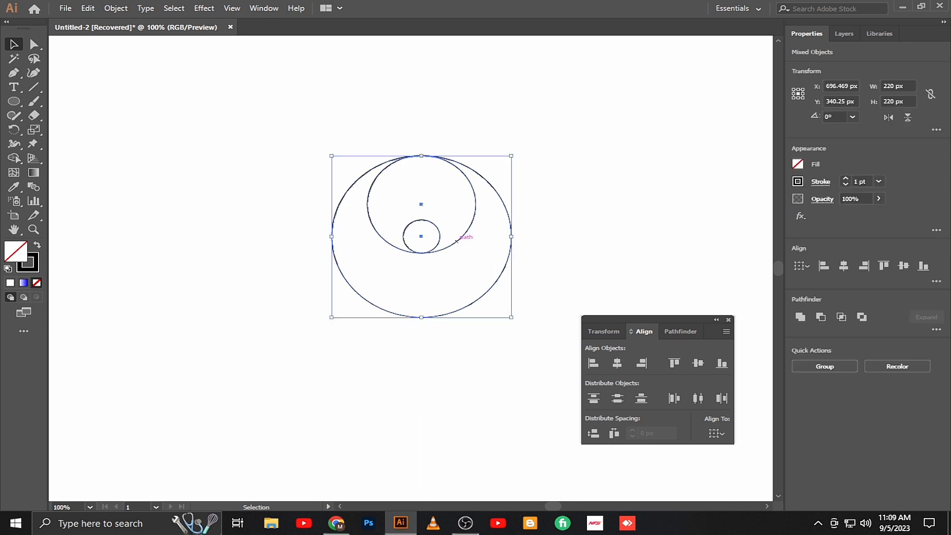
drag(456, 241, 117, 330)
click(406, 218)
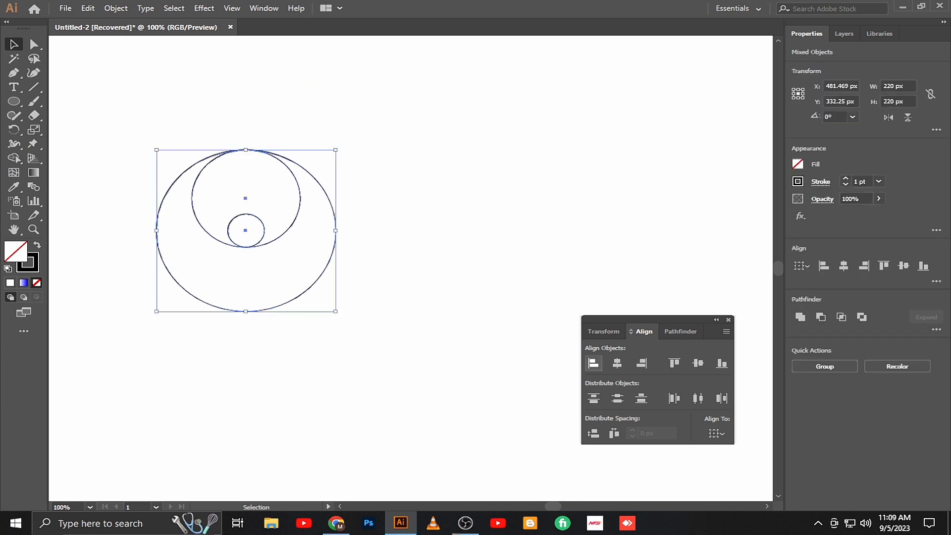
Step: Ungroup the two larger circles
right_click(289, 228)
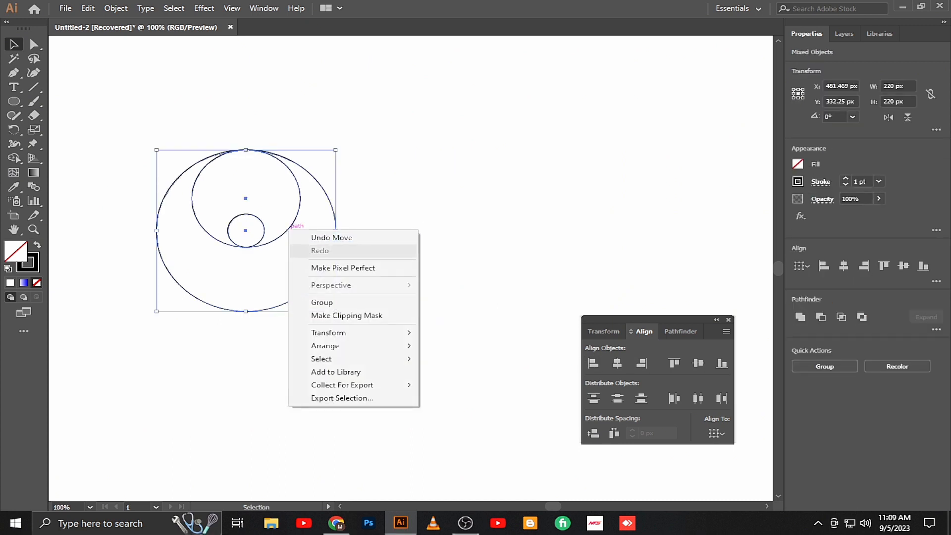
click(446, 277)
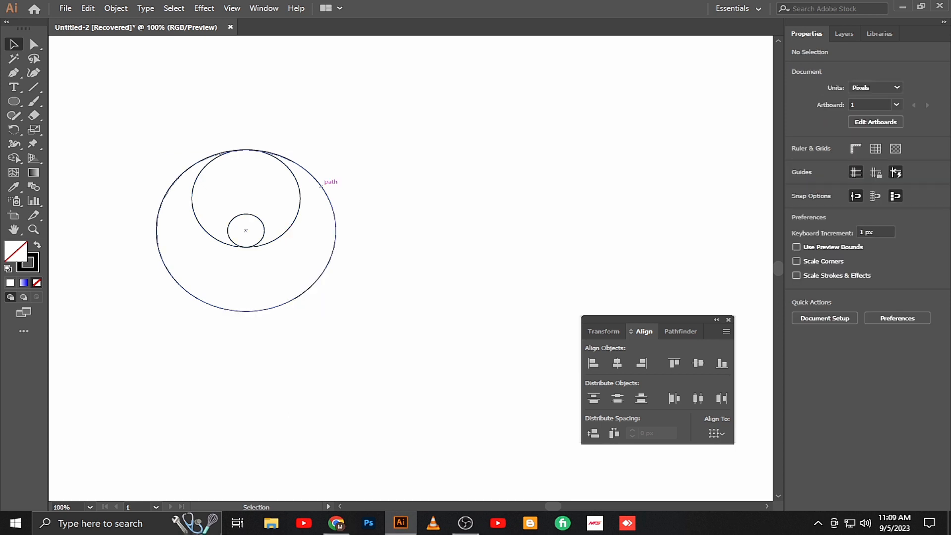
right_click(322, 186)
click(358, 286)
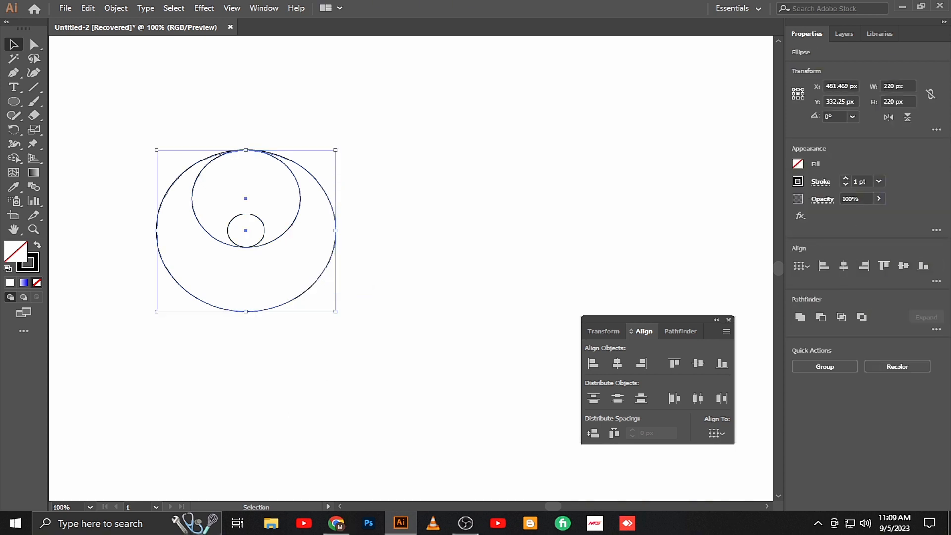
click(382, 268)
Step: Duplicate the 132.75 px circle in place and align the copy to the bottom edge of the 220 px circle
click(291, 227)
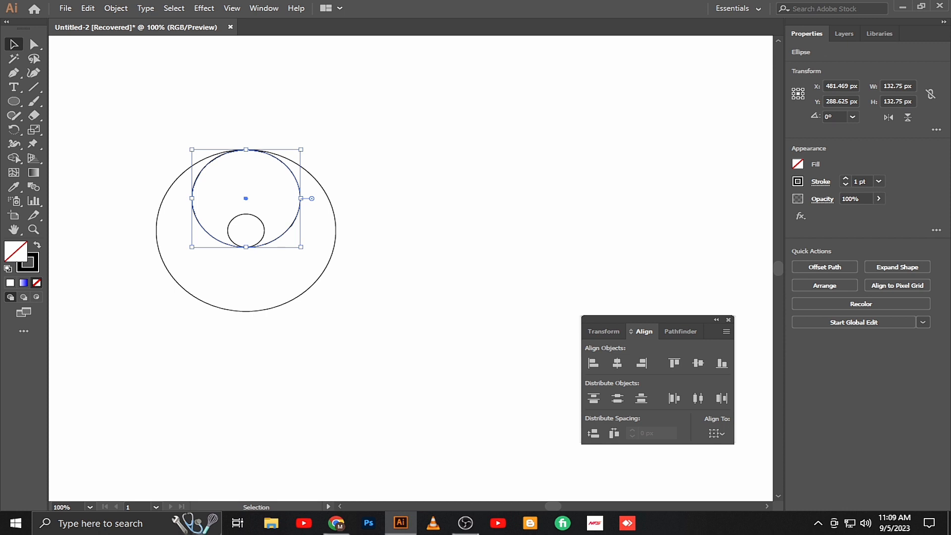
click(88, 7)
click(114, 64)
click(88, 8)
click(116, 104)
shift+click(200, 299)
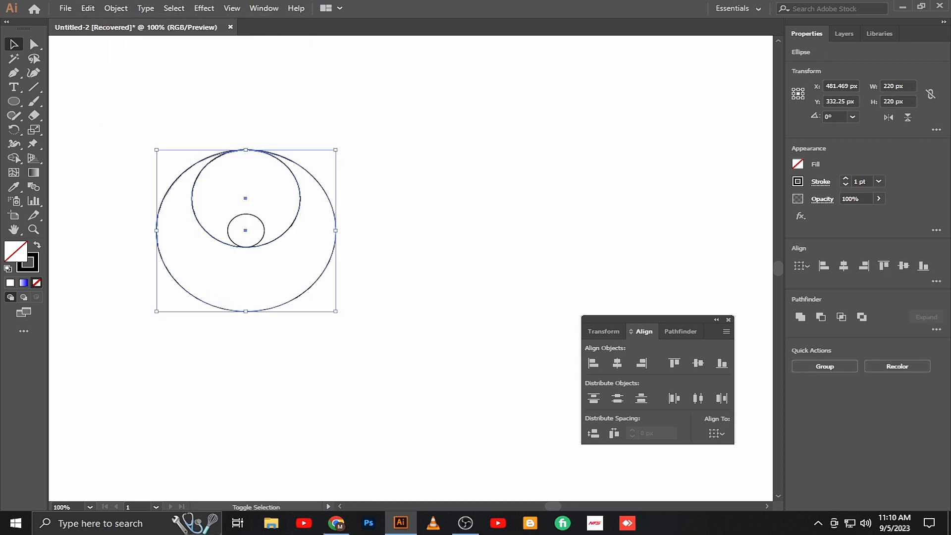
click(722, 363)
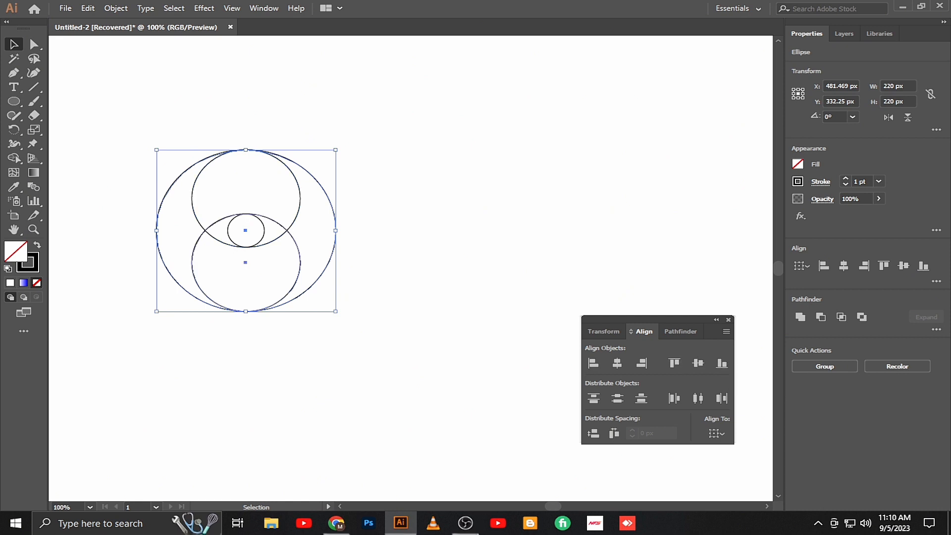
click(728, 320)
click(570, 277)
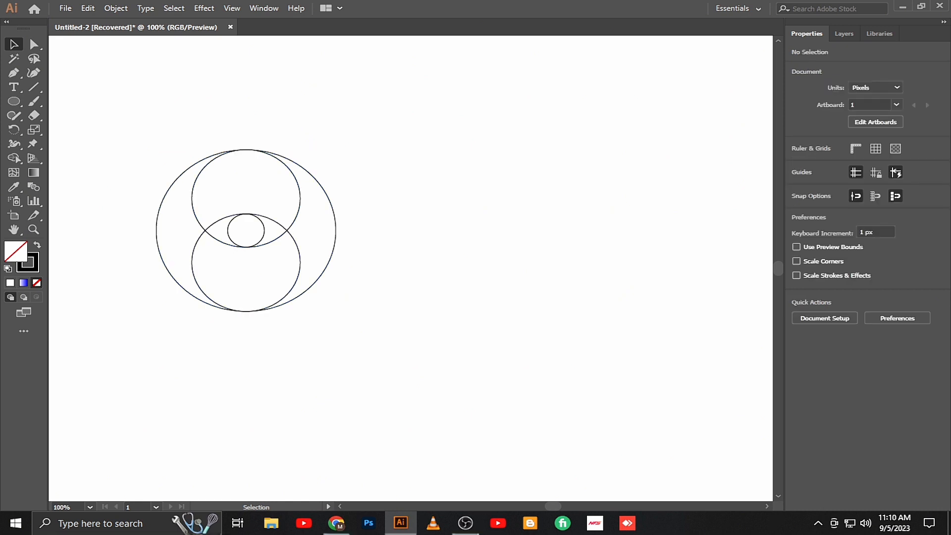
Step: Move all four circles toward the canvas's upper left and scale them down proportionally to about 80%
drag(350, 125, 144, 359)
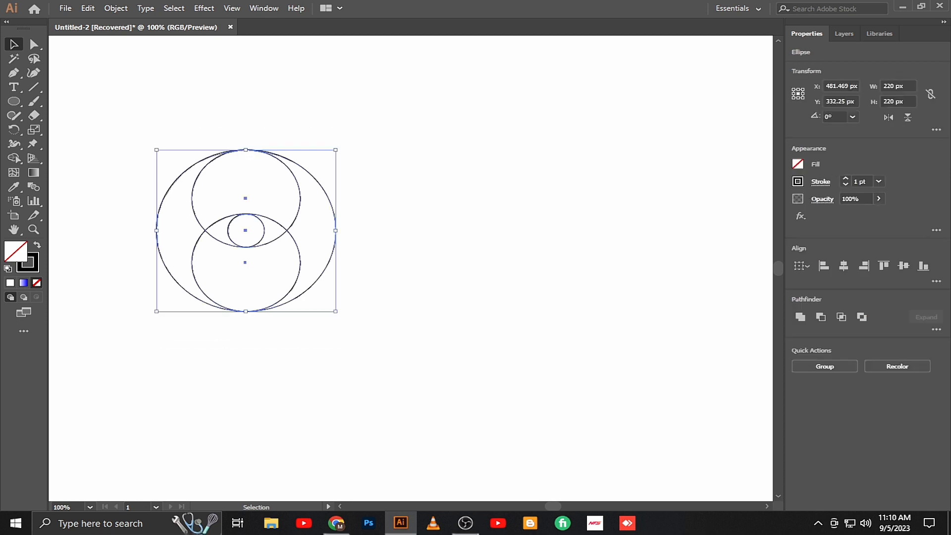
drag(268, 225, 217, 202)
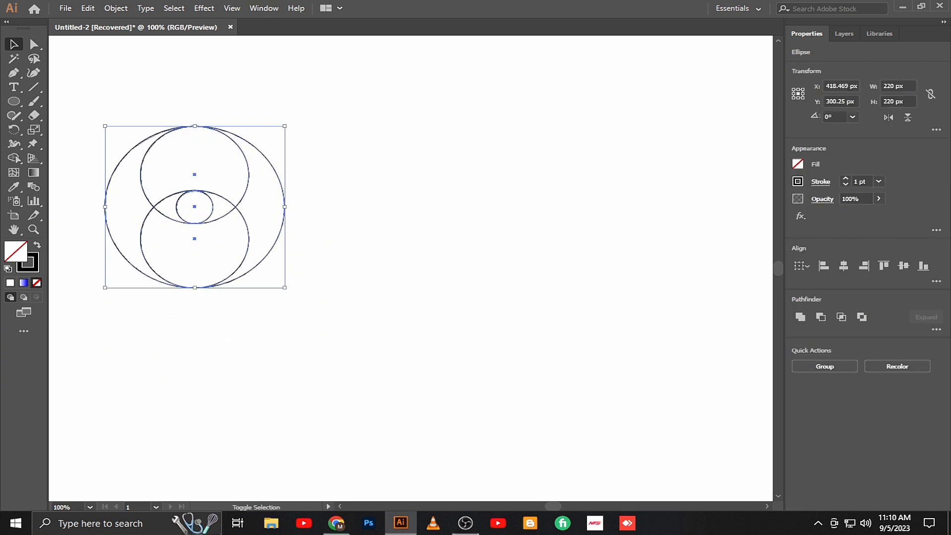
drag(285, 287, 249, 256)
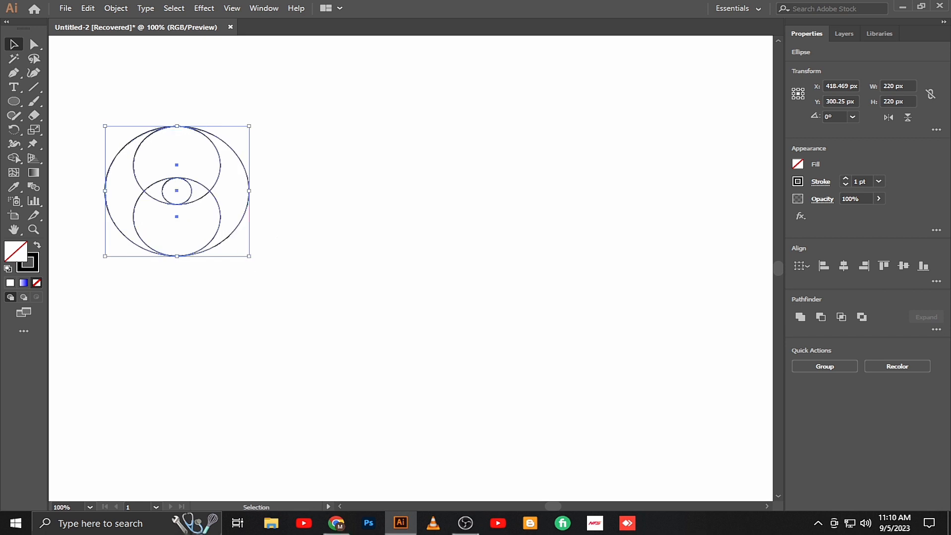
click(282, 262)
Step: Draw two horizontal Pen lines about 598 px long, extending right from the tops of the largest and smallest circles
click(14, 73)
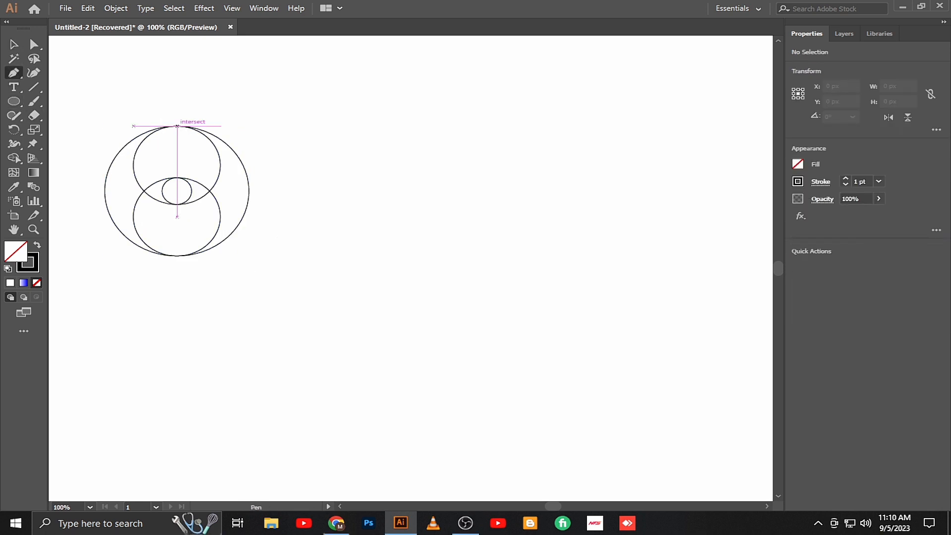
click(177, 126)
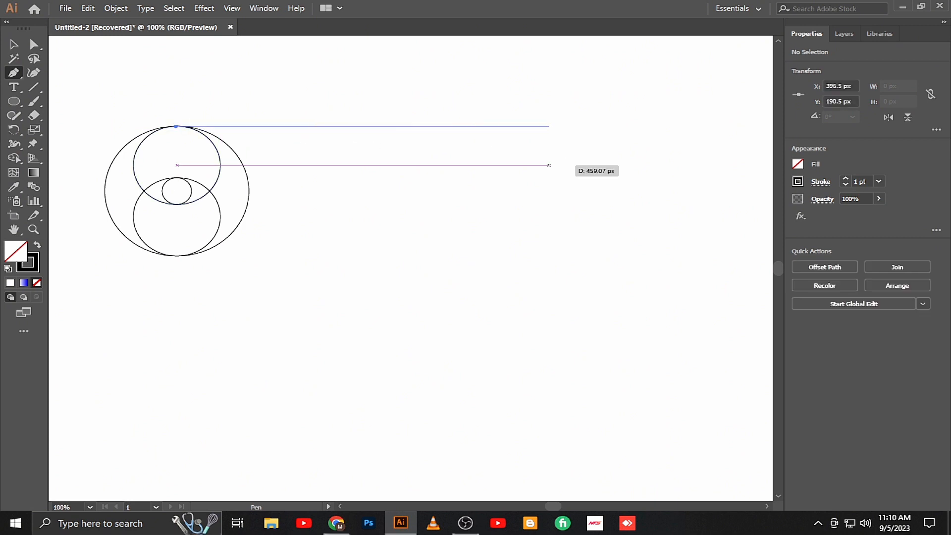
click(665, 126)
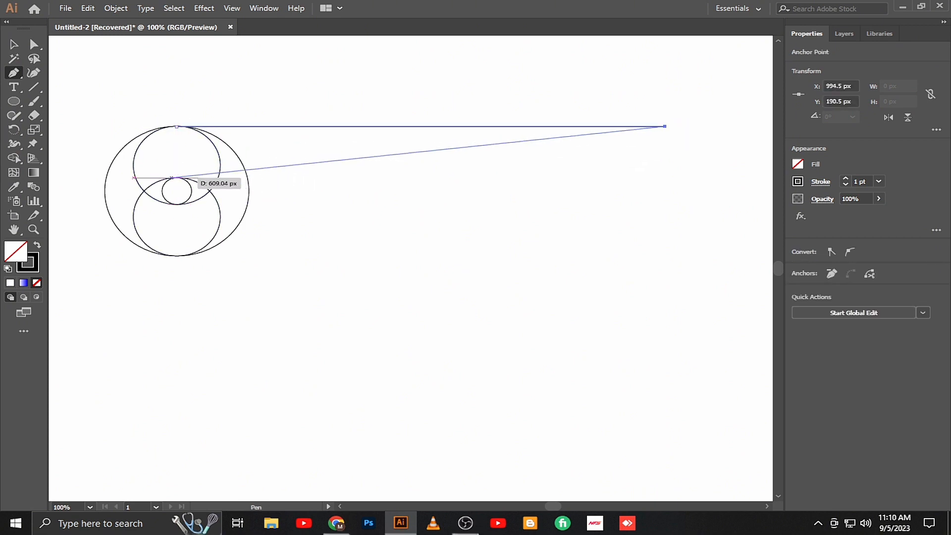
key(Escape)
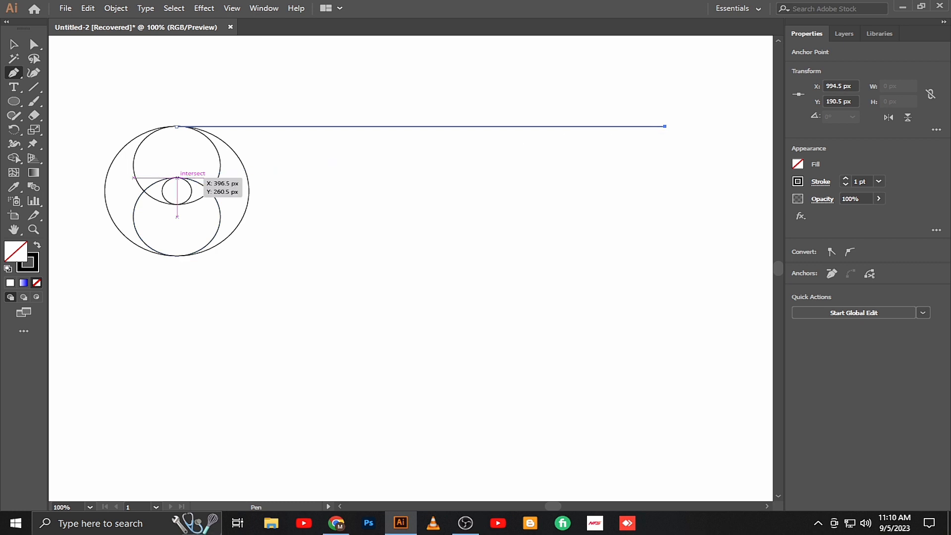
click(176, 177)
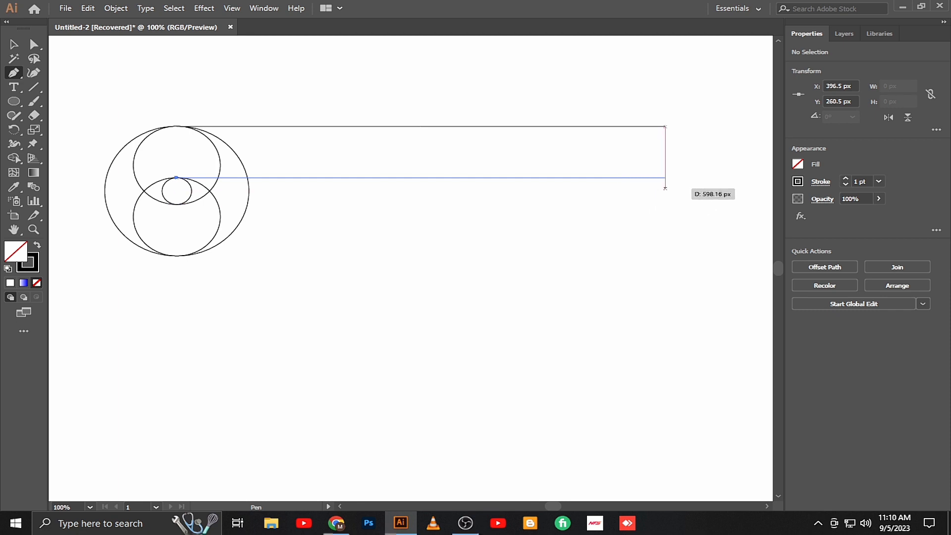
click(664, 177)
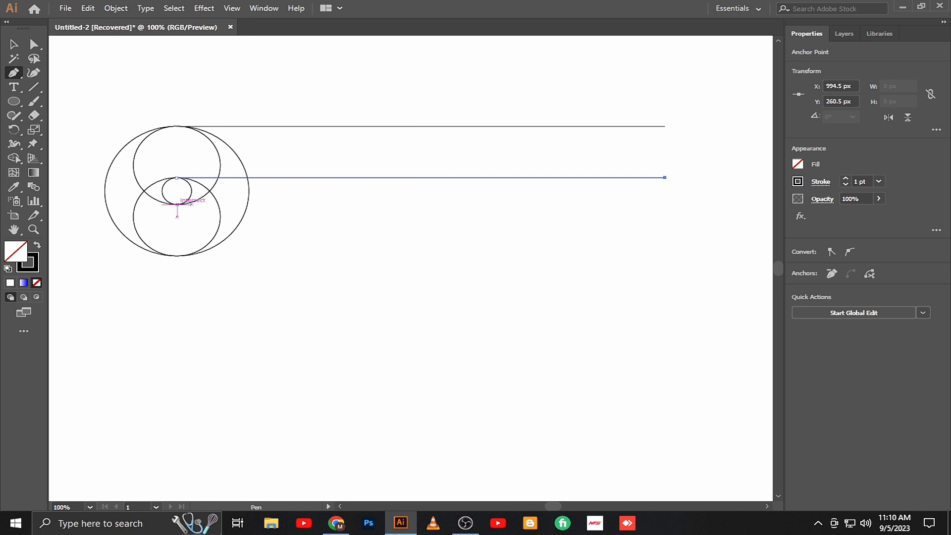
Step: Draw two more horizontal Pen lines about 598 px long, extending right from the bottoms of the smallest and largest circles
key(Escape)
click(176, 204)
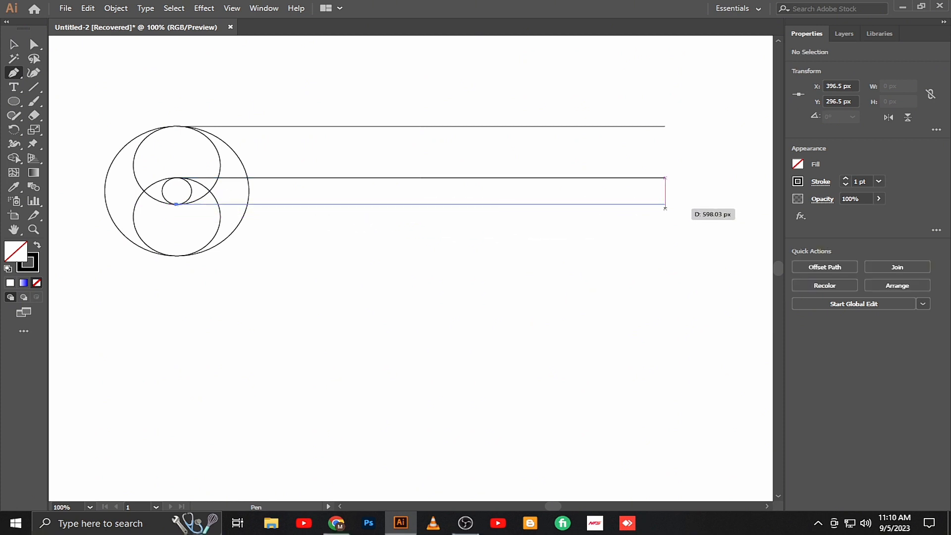
click(665, 204)
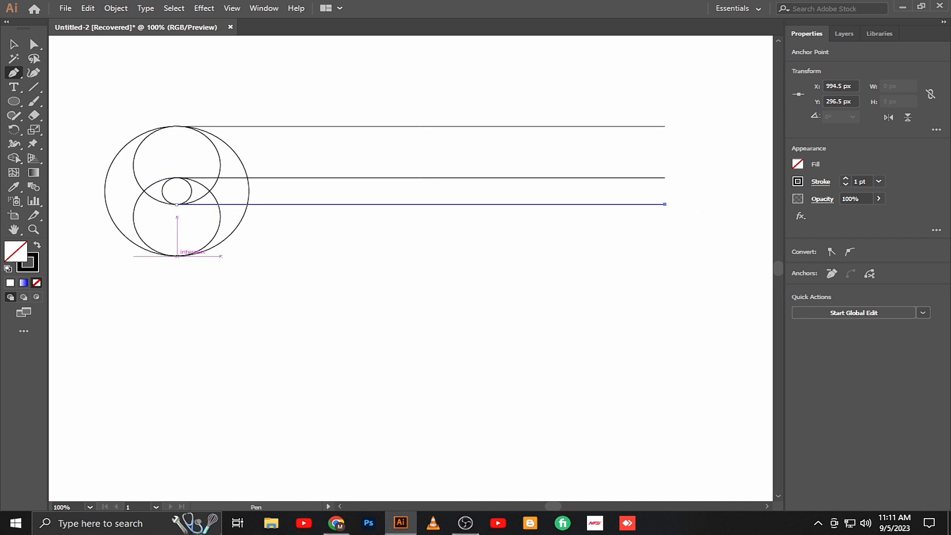
key(Escape)
click(177, 256)
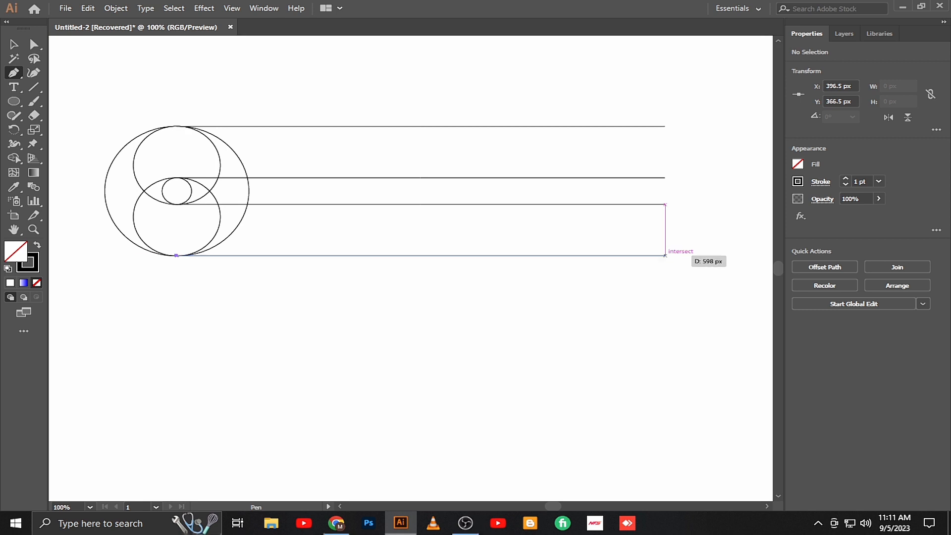
click(664, 255)
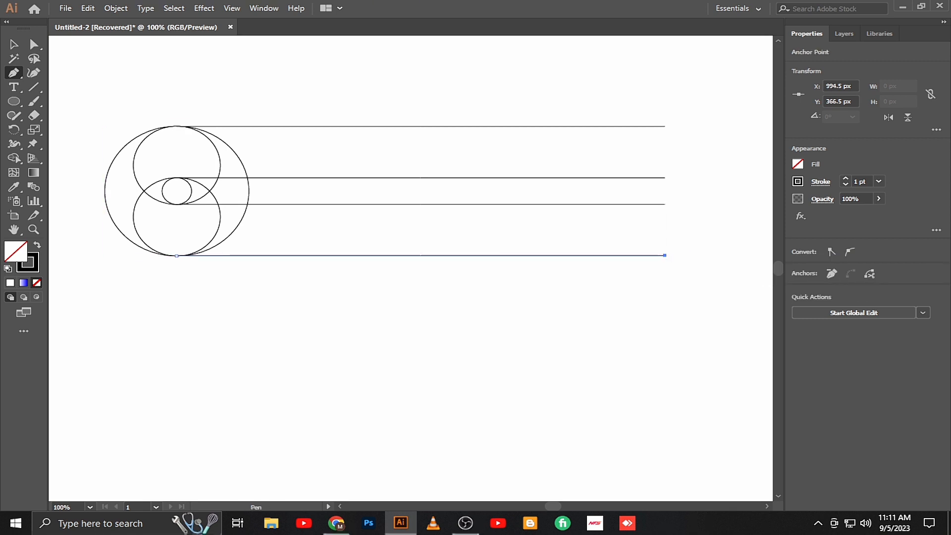
key(Escape)
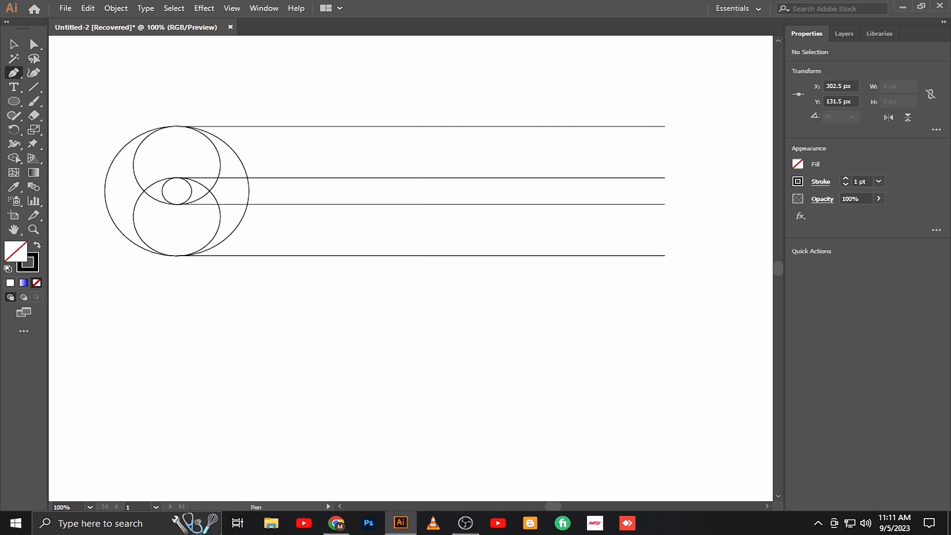
Step: Extend all four horizontal lines leftward to the largest circle's left edge, making them about 686.5 px wide
key(v)
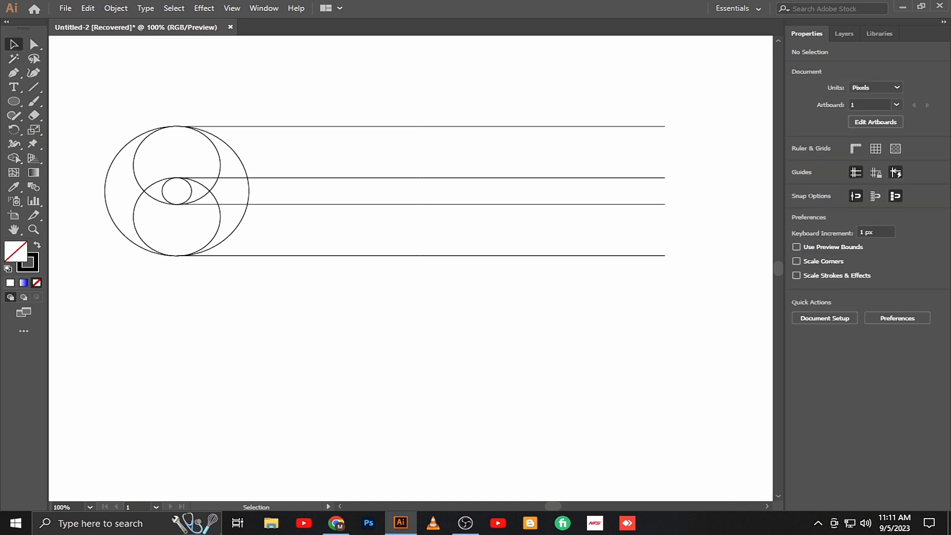
drag(385, 96, 339, 286)
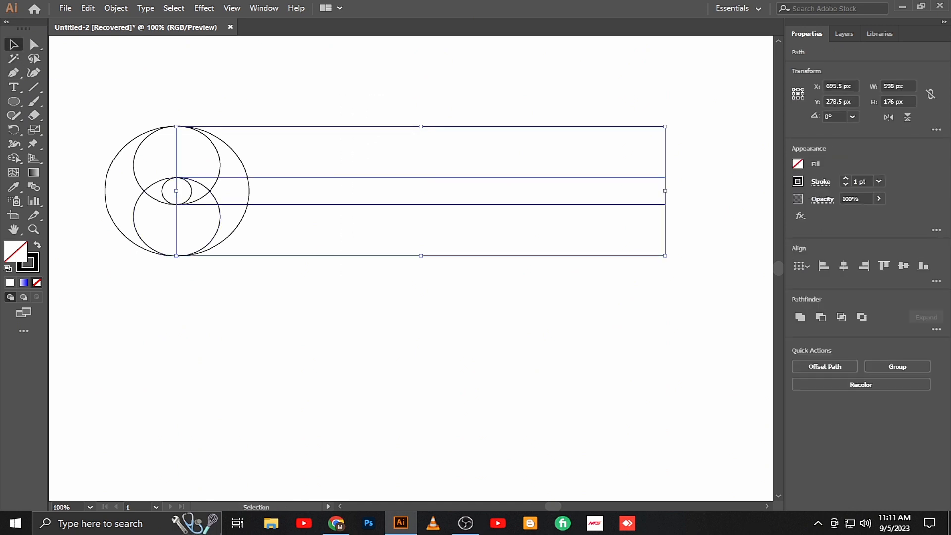
drag(177, 191, 105, 191)
click(204, 98)
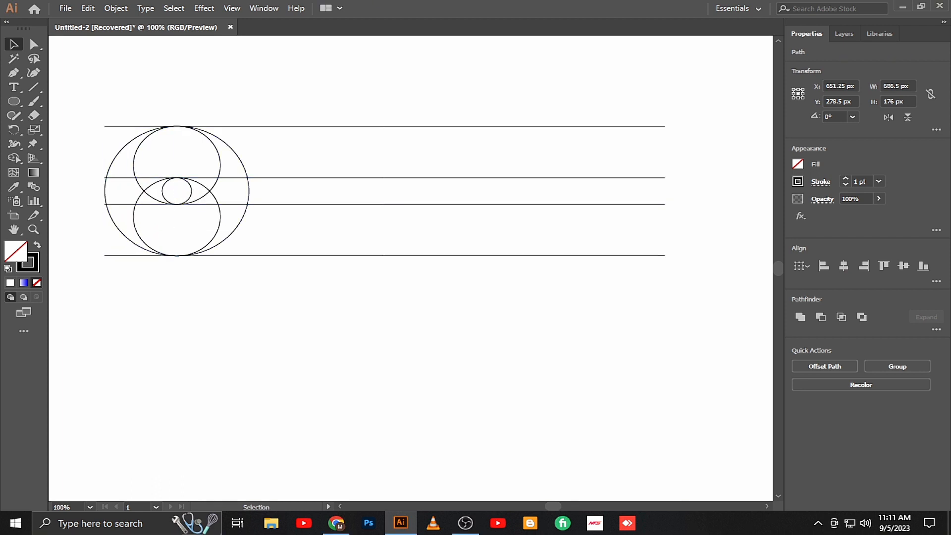
Step: Copy the three larger circles to the right part of the lines and shorten the lines to about 656 px, ending at the copied circle's right edge
drag(85, 143, 568, 190)
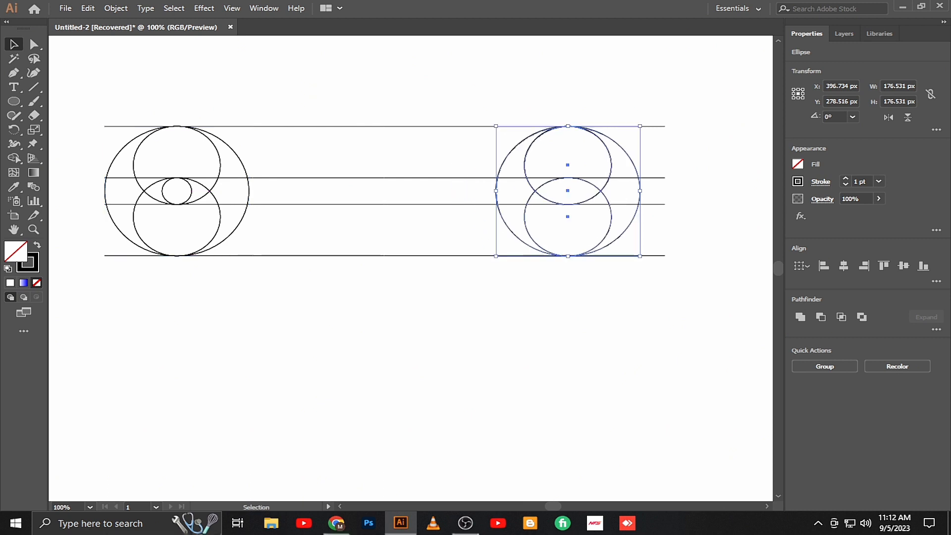
key(ctrl+shift+a)
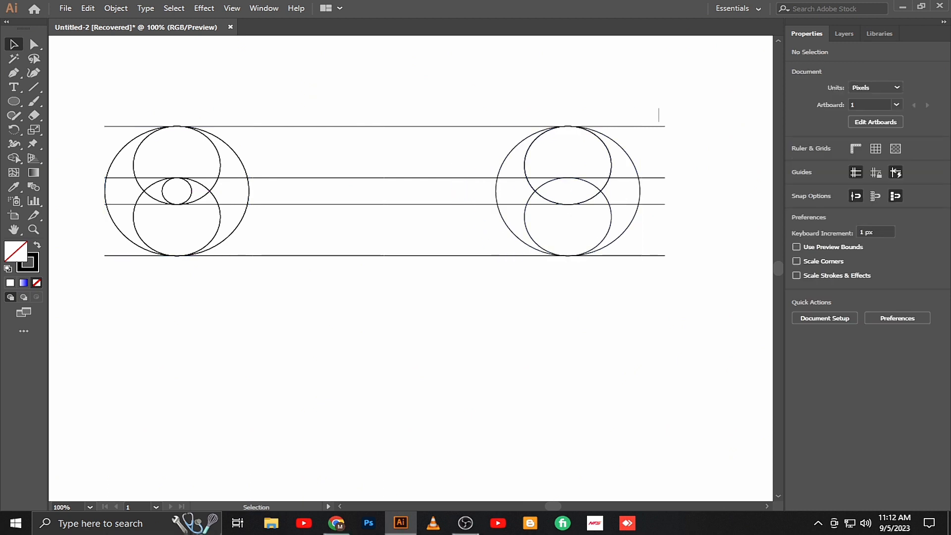
drag(659, 121, 670, 268)
drag(665, 191, 640, 191)
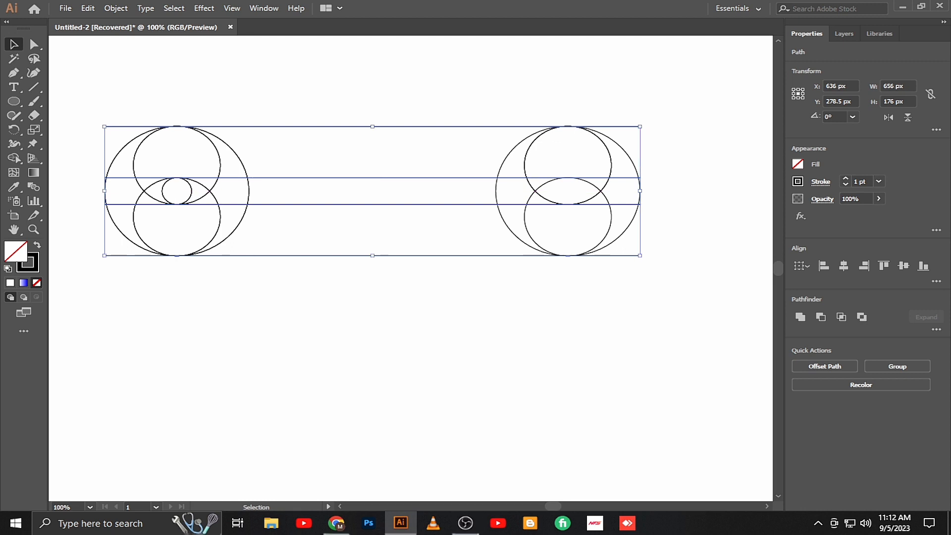
key(ctrl+shift+a)
Step: Scale the whole construction of circles and lines down proportionally to about 615 px wide
drag(653, 67, 101, 282)
drag(640, 256, 606, 247)
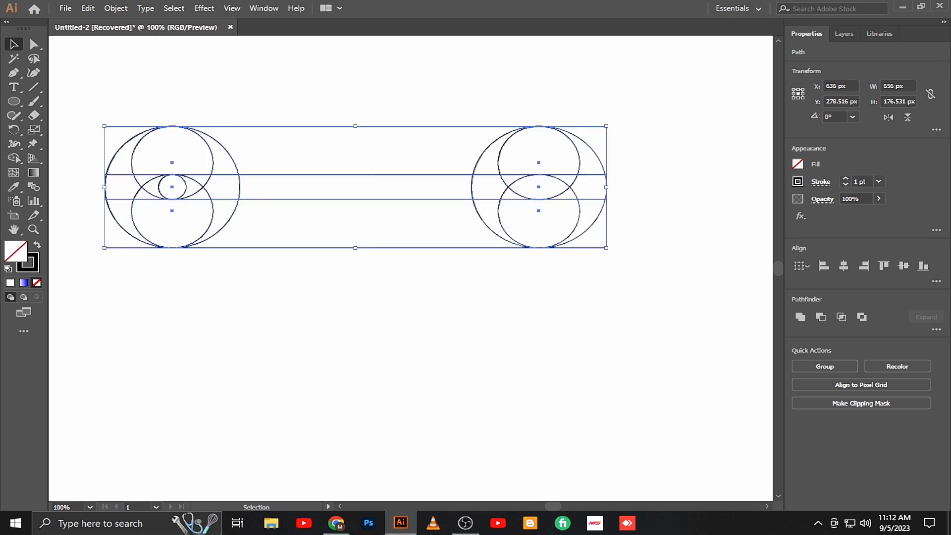
key(ctrl+shift+a)
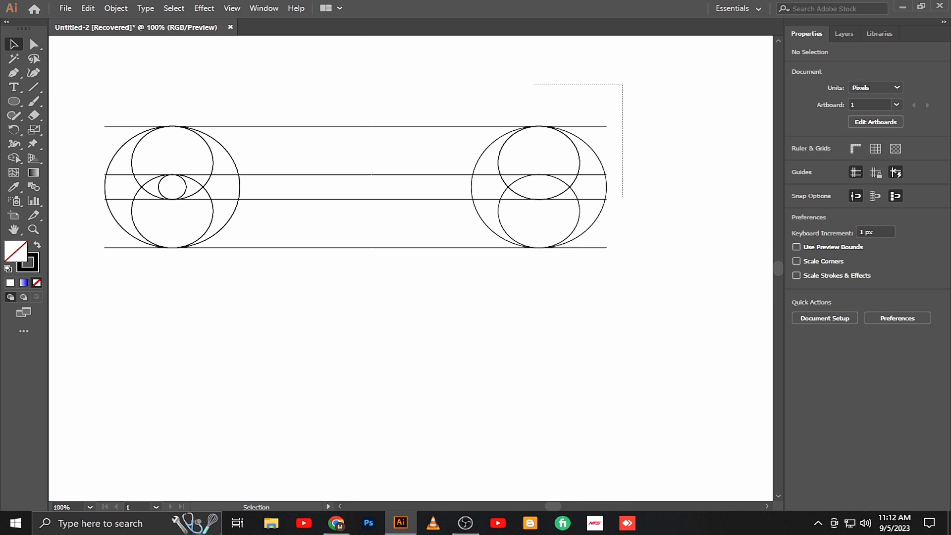
Step: Duplicate the whole construction in place behind the original using Copy and Paste in Back
drag(534, 197, 89, 346)
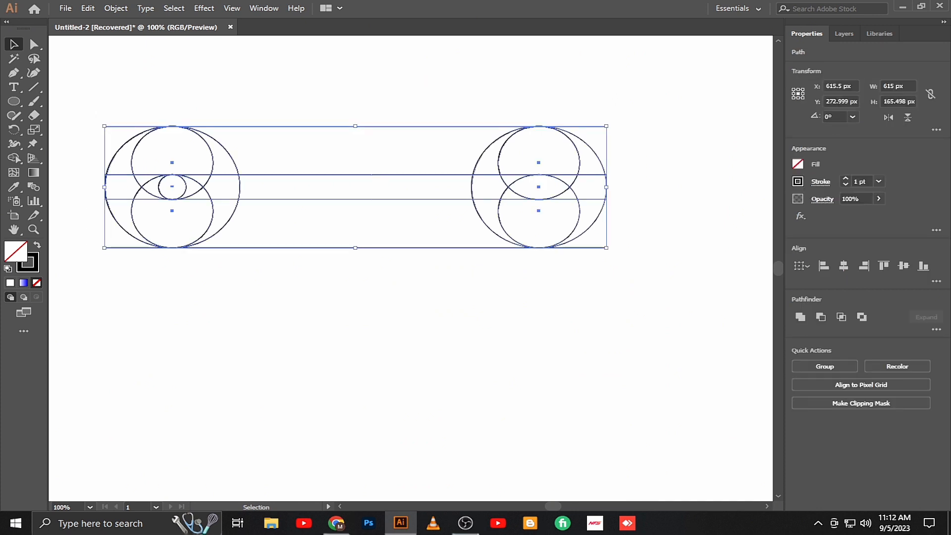
click(87, 8)
click(109, 65)
click(88, 9)
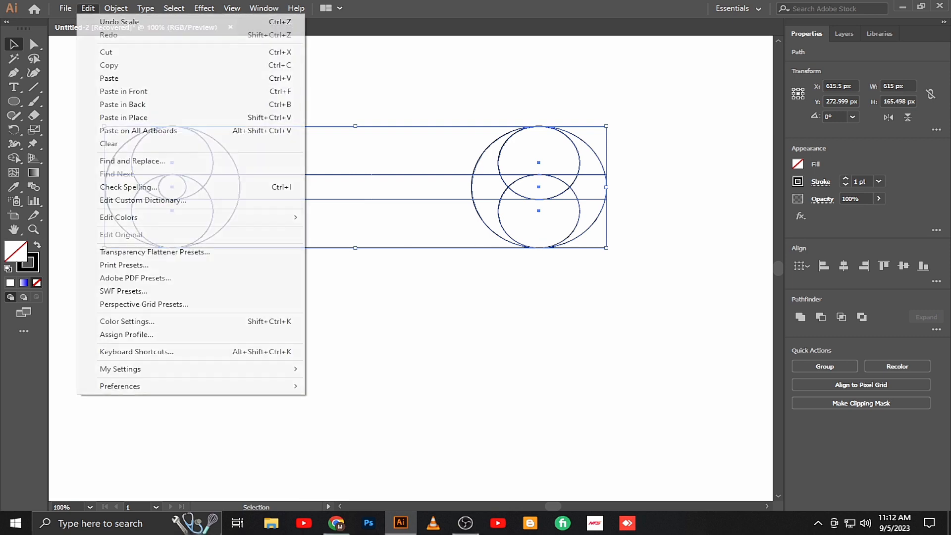
click(124, 104)
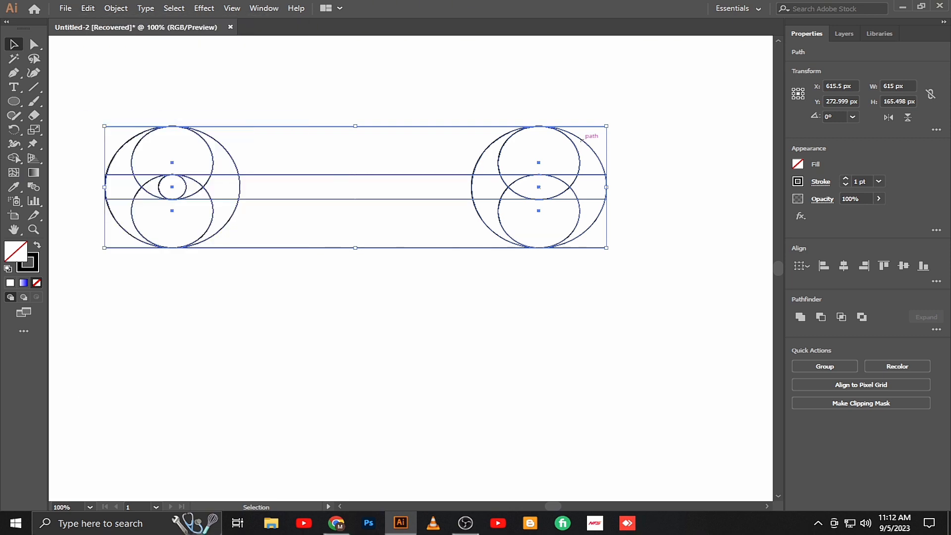
Step: Rotate the duplicated construction to 270° and move it straight down to a Y position of about 395 px, forming a cross
drag(610, 252, 458, 413)
key(Down)
key(Down)
key(Down)
key(Down)
key(Down)
key(Down)
key(Down)
key(Down)
key(Down)
key(Down)
key(Down)
key(Down)
key(Down)
key(Down)
key(Down)
key(Down)
key(Down)
key(Down)
key(Down)
key(Down)
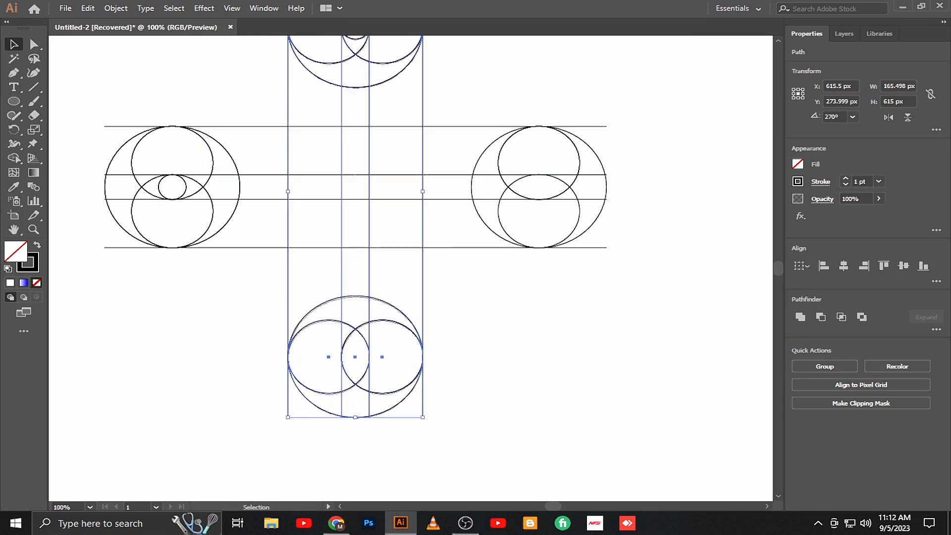
key(Down)
key(Down)
key(Down)
key(Down)
key(Down)
key(Down)
key(Down)
key(Down)
key(Down)
key(Down)
key(Down)
key(Down)
key(Down)
key(Down)
key(Down)
key(Down)
key(Down)
key(Down)
key(Down)
key(Down)
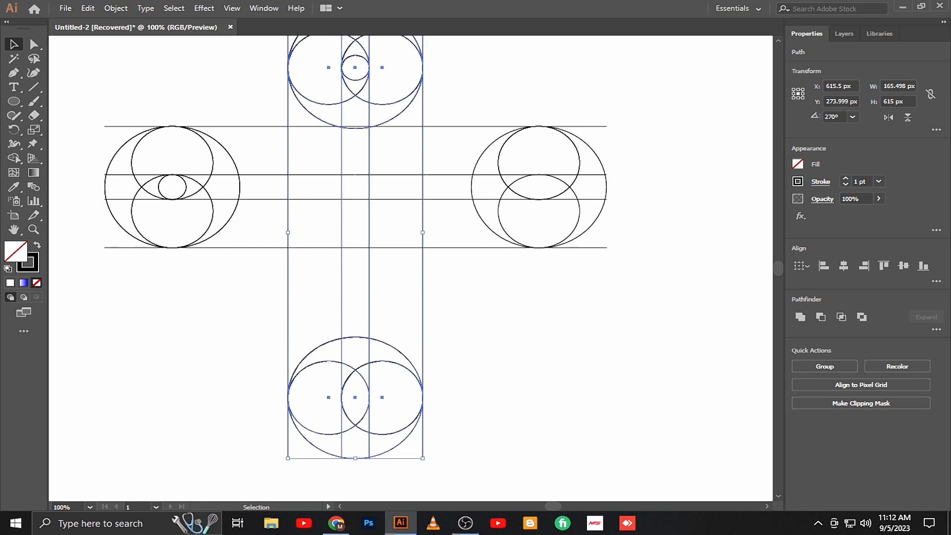
key(Down)
key(Down)
key(Down)
key(Down)
key(Down)
key(Down)
key(Down)
key(Down)
key(Down)
key(Down)
key(Down)
key(Down)
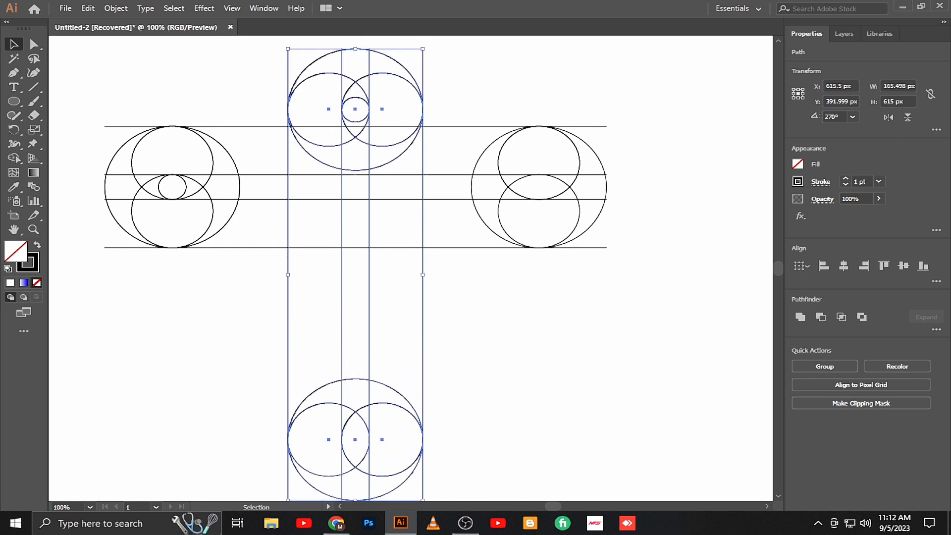
drag(411, 267, 430, 240)
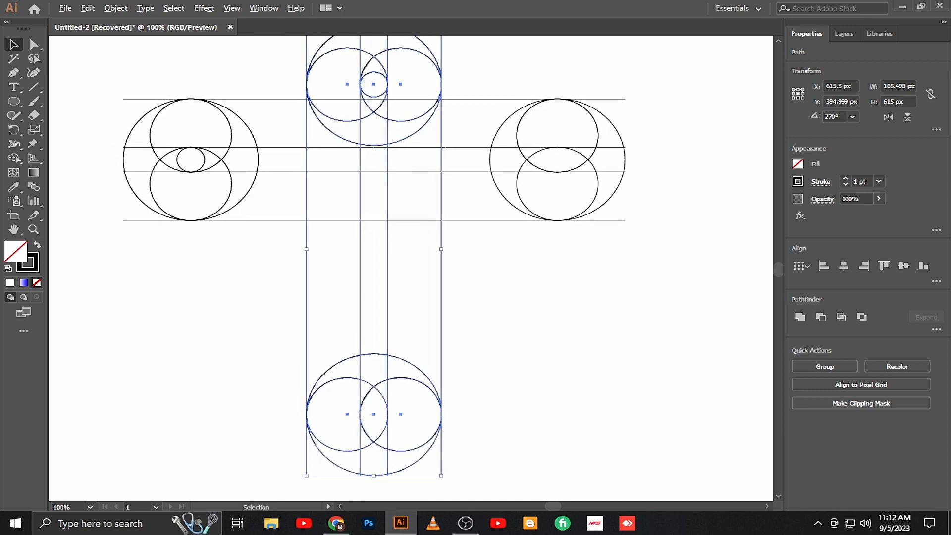
key(ctrl+minus)
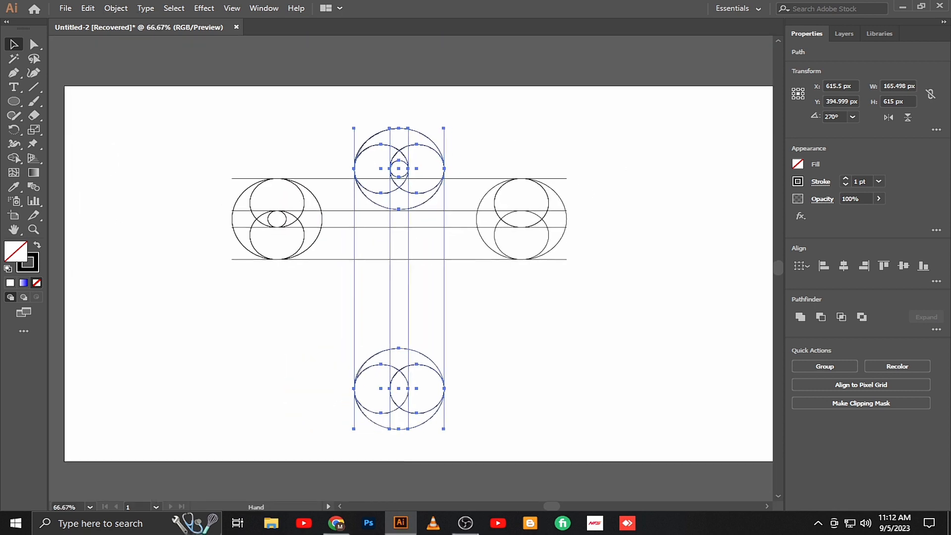
key(ctrl+plus)
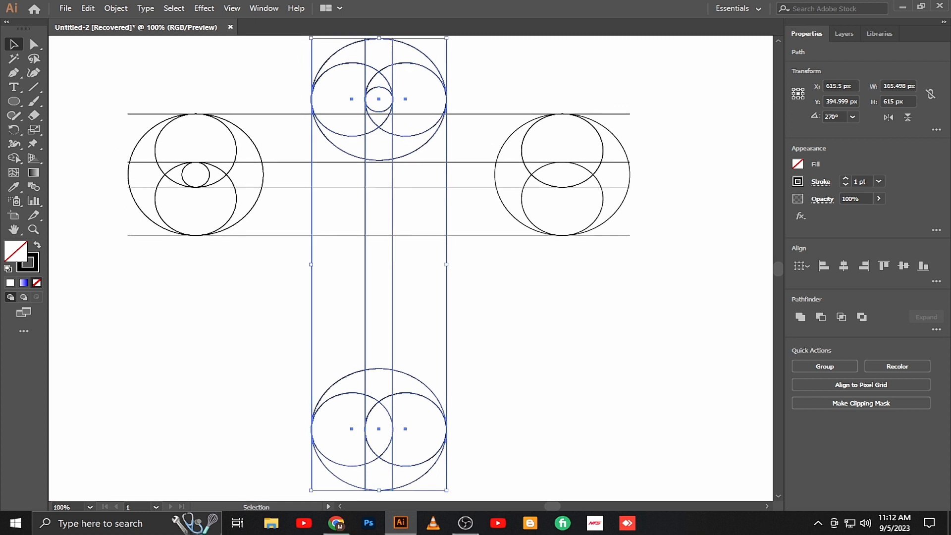
key(ctrl+shift+a)
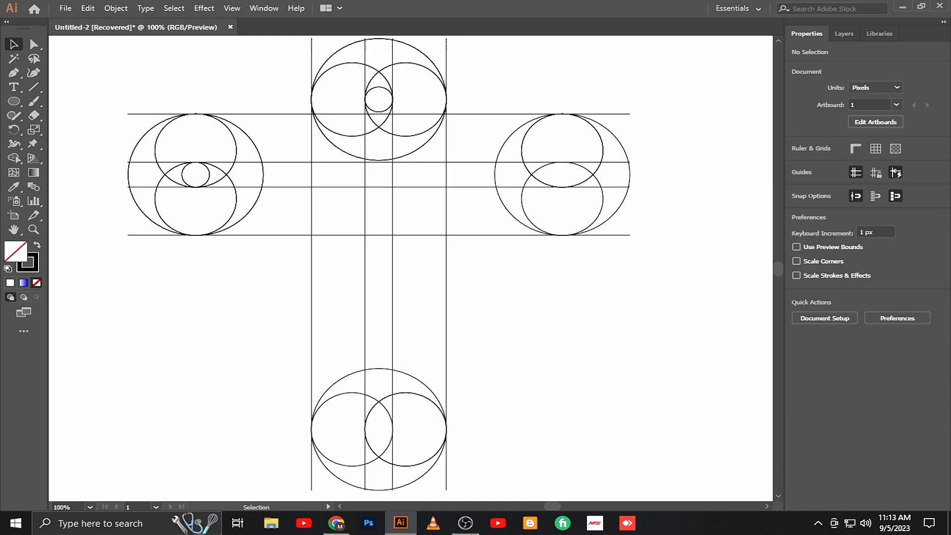
drag(709, 39, 166, 493)
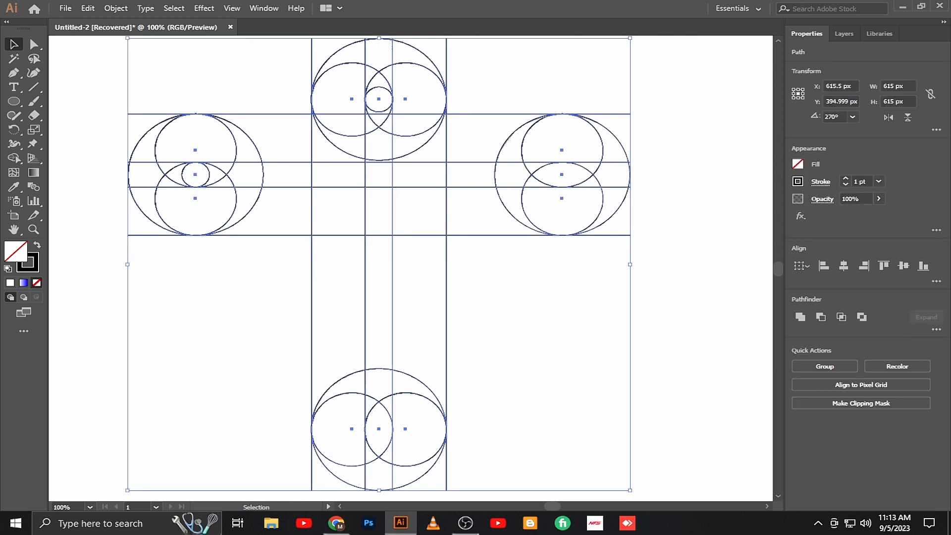
click(14, 157)
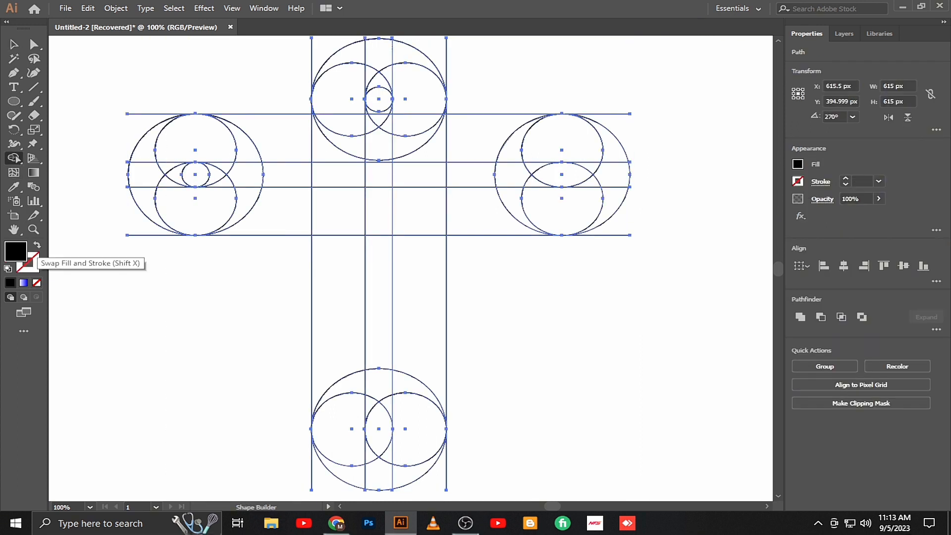
click(14, 44)
key(ctrl+shift+a)
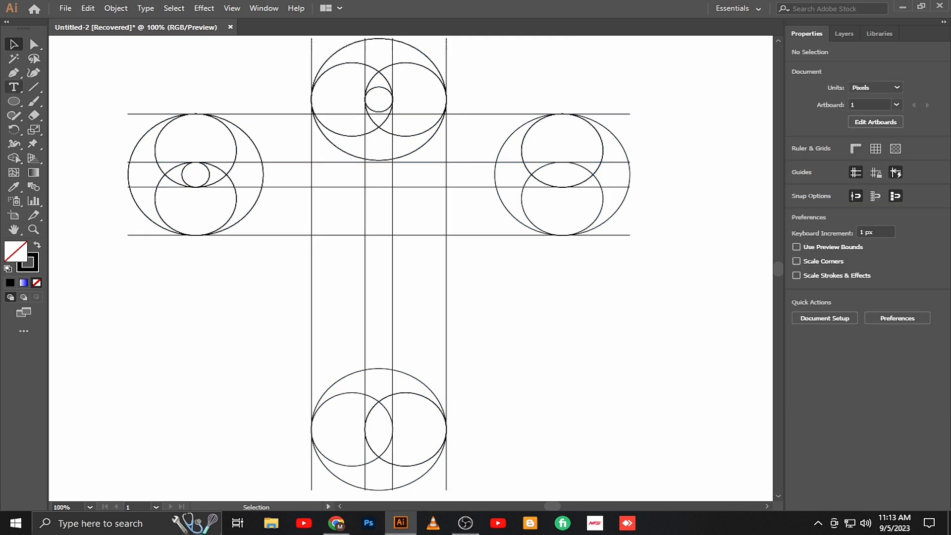
Step: Draw a right-angled Pen path about 61 by 66 px from the leftmost vertical and lowest horizontal lines' crossing, up and left to the large circle
click(14, 72)
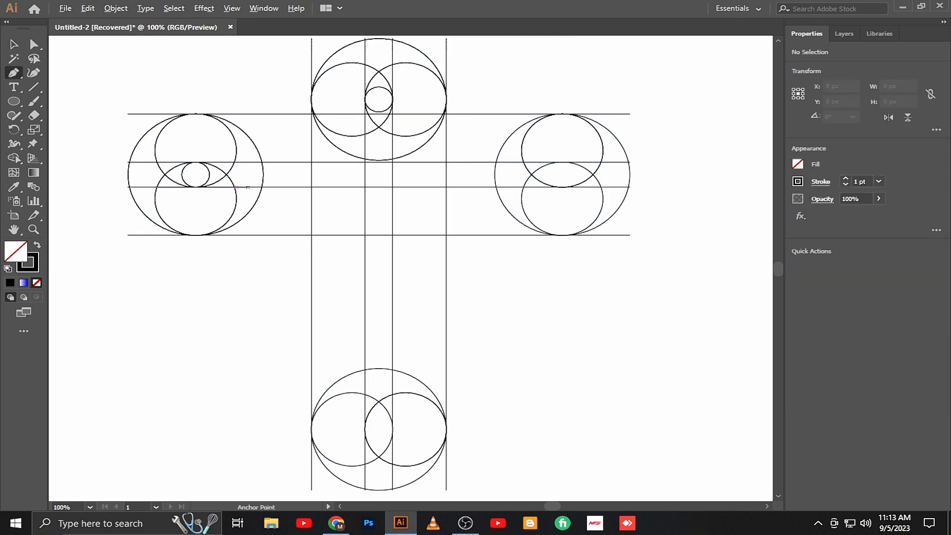
scroll(247, 189, up, 3)
drag(248, 189, 176, 168)
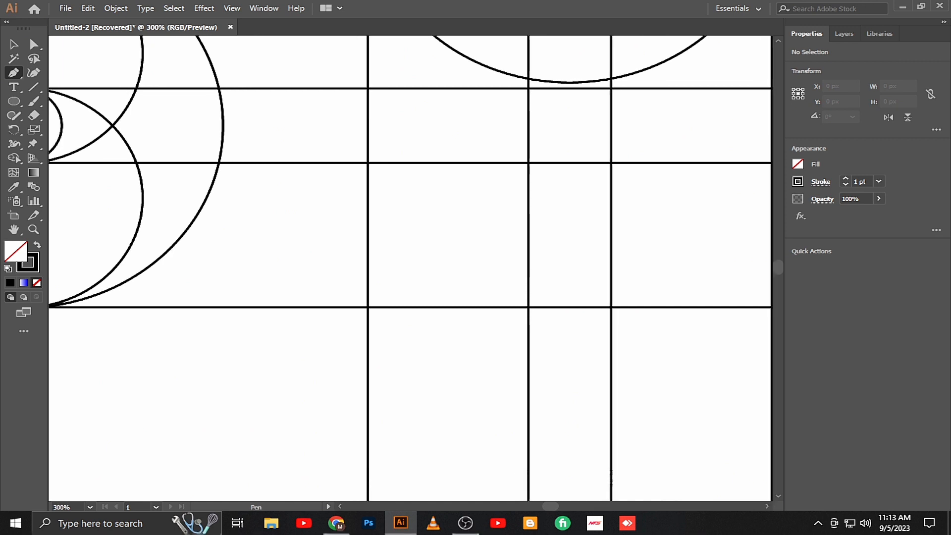
click(367, 162)
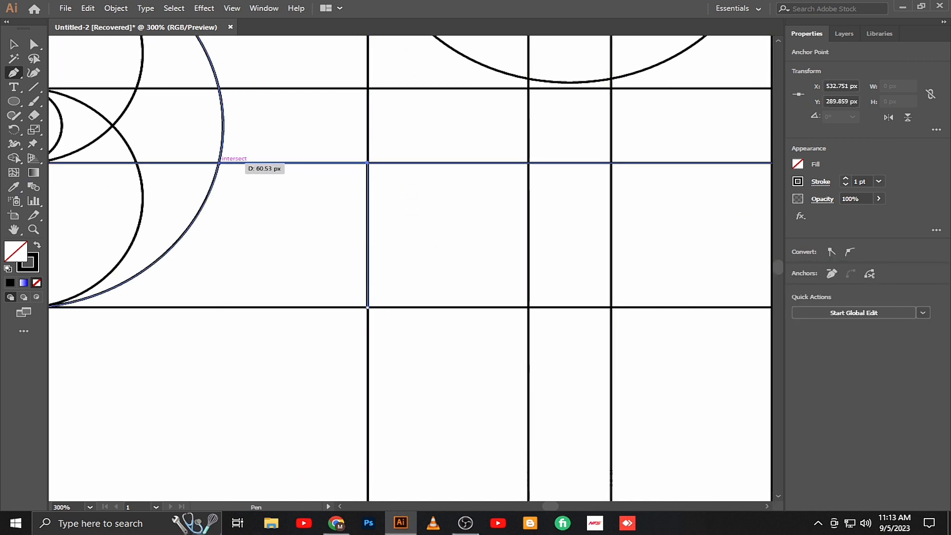
click(219, 162)
click(13, 44)
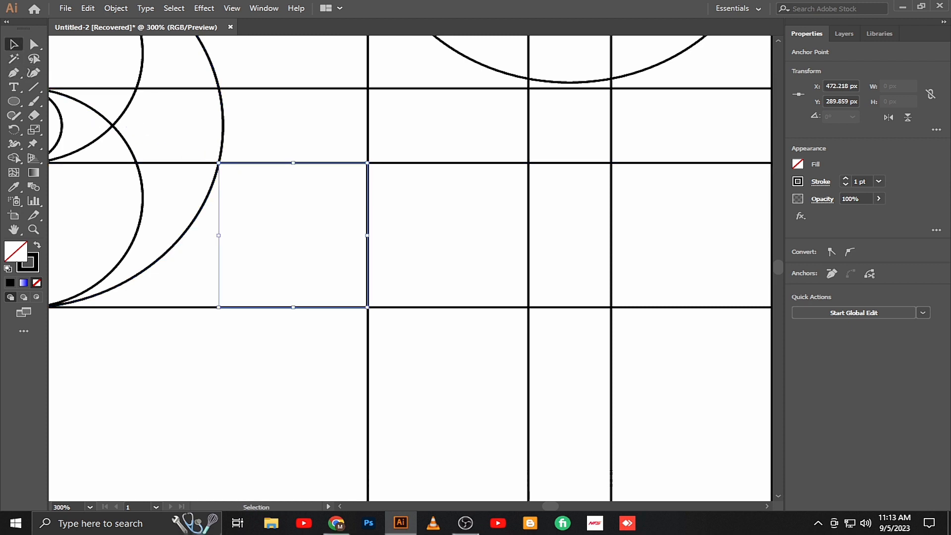
Step: Round the corner of the right-angled path to a radius of about 60.53 px
key(a)
click(367, 165)
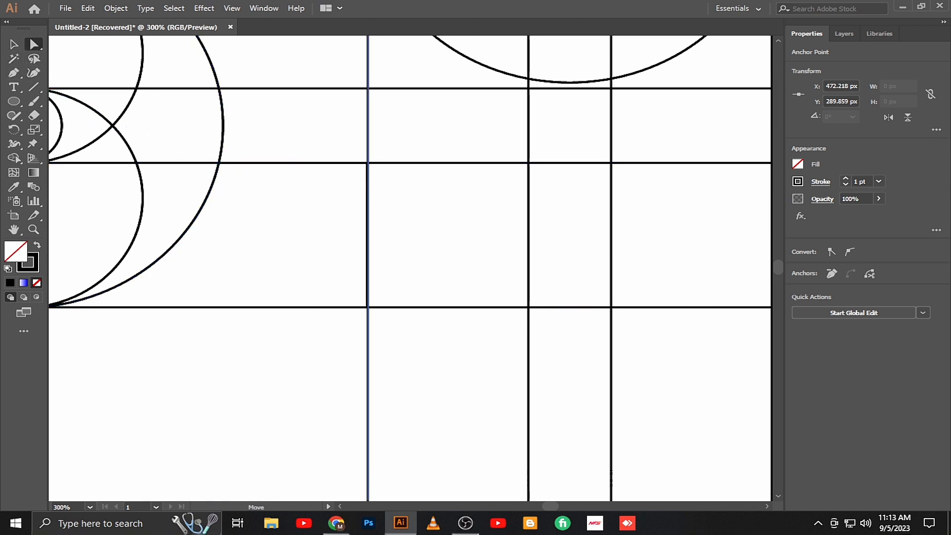
click(367, 163)
drag(357, 171, 219, 295)
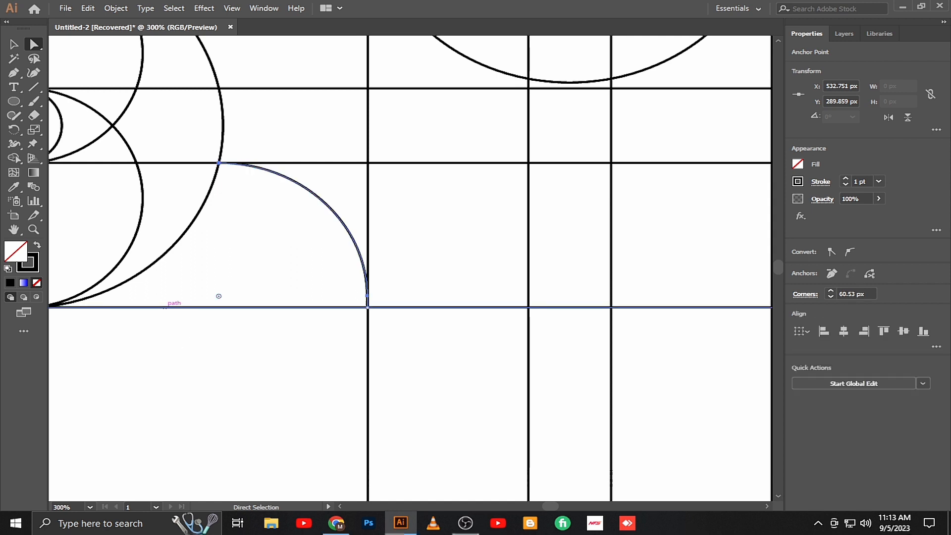
Step: Draw a right-angled Pen path about 66 by 66 px from the second vertical and lowest horizontal lines' crossing, up and left to the leftmost vertical
key(p)
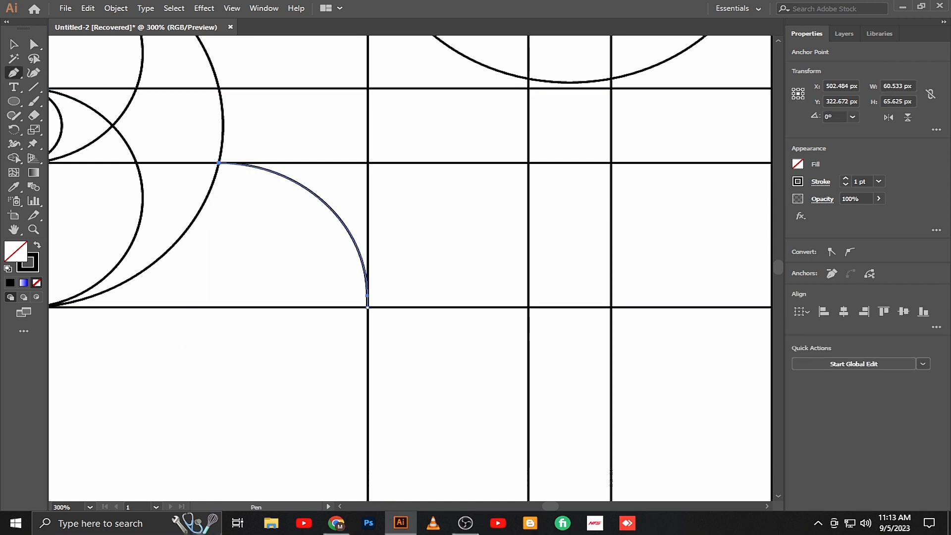
click(529, 307)
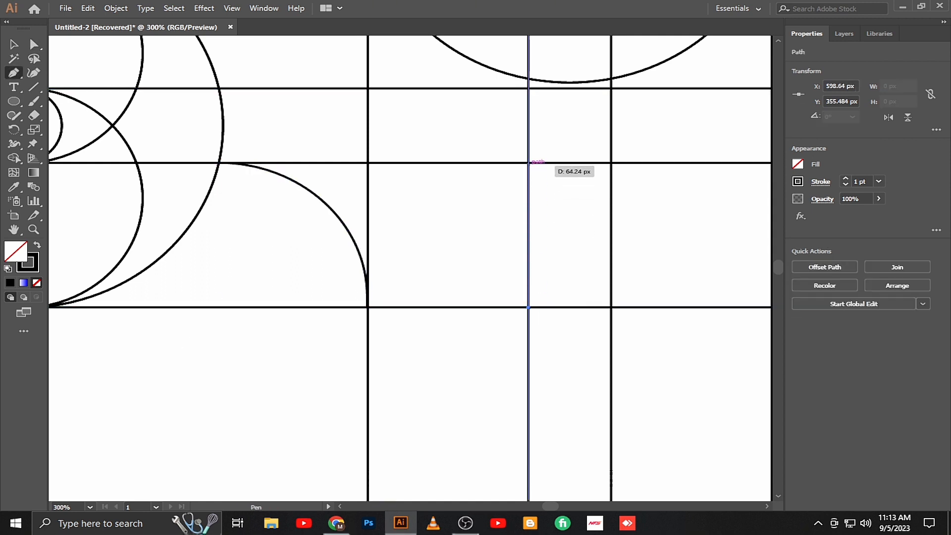
click(528, 163)
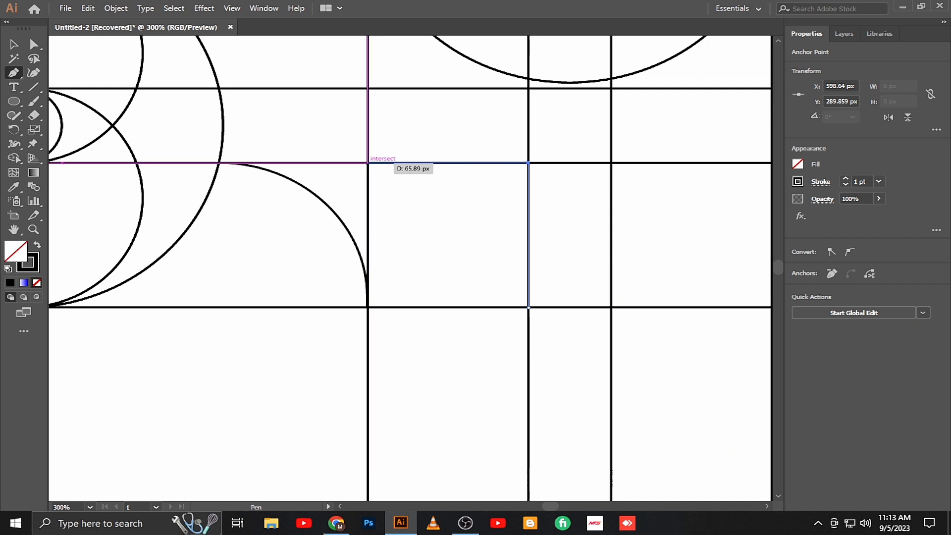
click(368, 162)
Step: Round the corner of the second right-angled path to a radius of about 65.56 px
key(a)
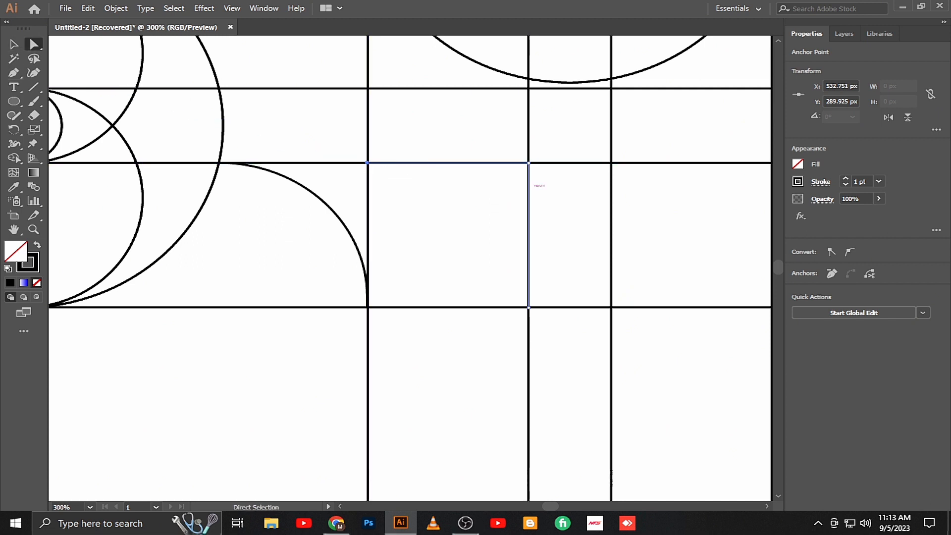
click(529, 163)
drag(521, 170, 368, 325)
Step: Draw a right-angled Pen path about 66 by 66 px from the third vertical and lowest horizontal lines' crossing, up and right to the fourth vertical
key(space)
drag(421, 297, 191, 294)
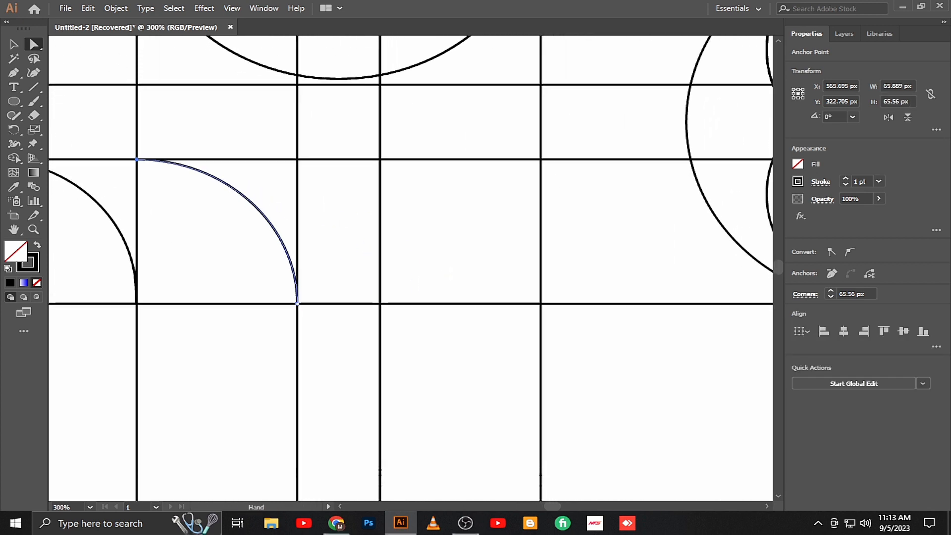
key(p)
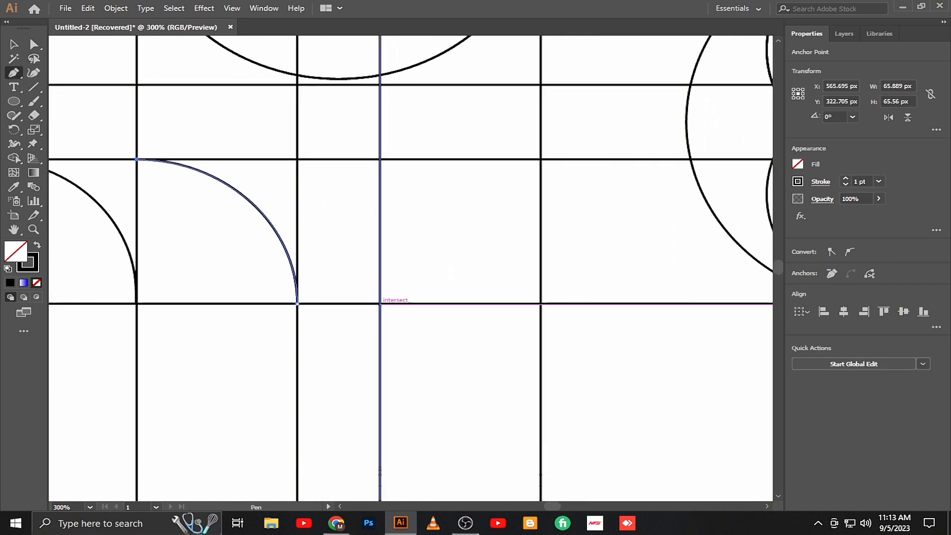
click(380, 304)
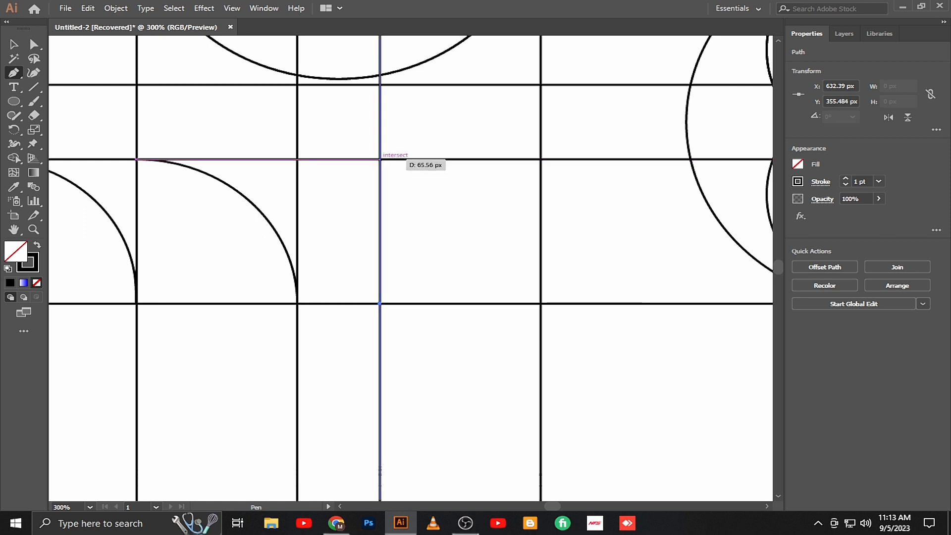
click(380, 159)
click(541, 159)
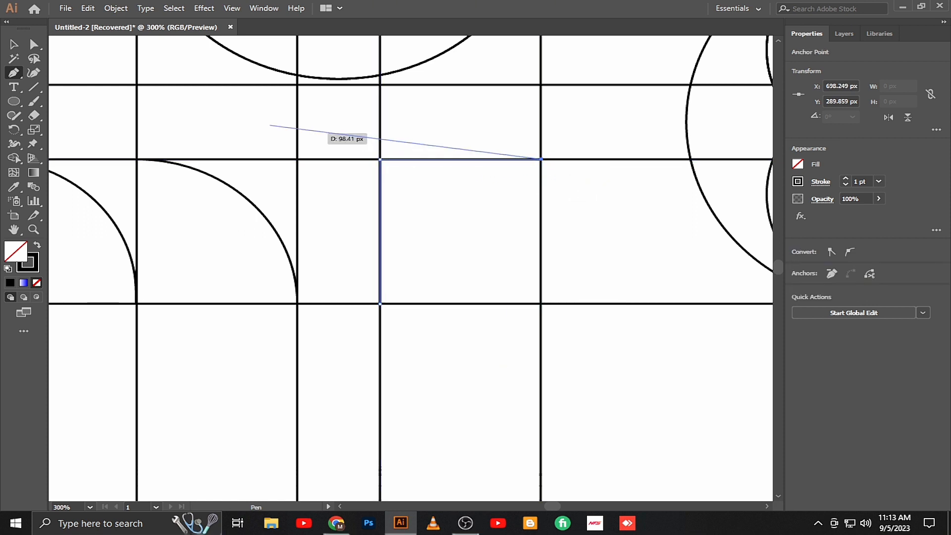
Step: Round the corner of the right-hand right-angled path to a radius of about 65.62 px
click(34, 45)
click(379, 159)
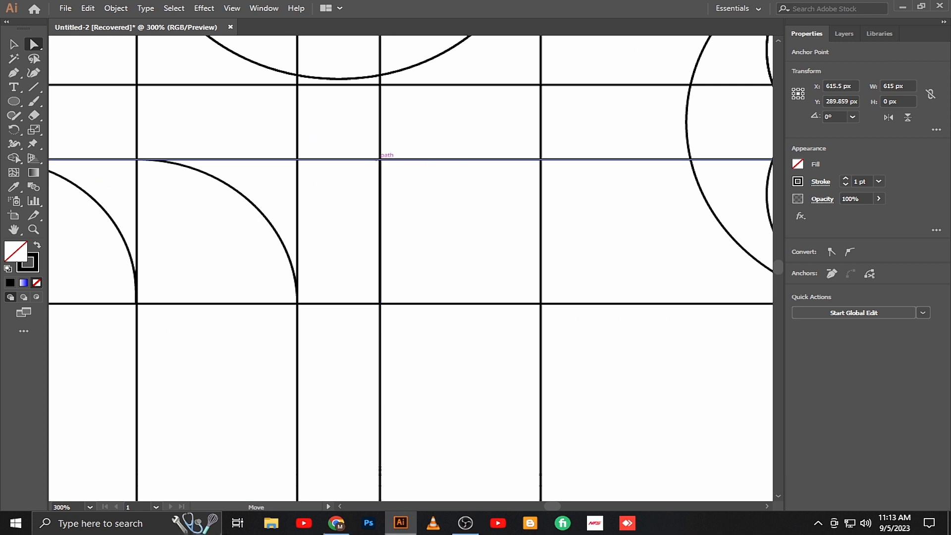
click(380, 162)
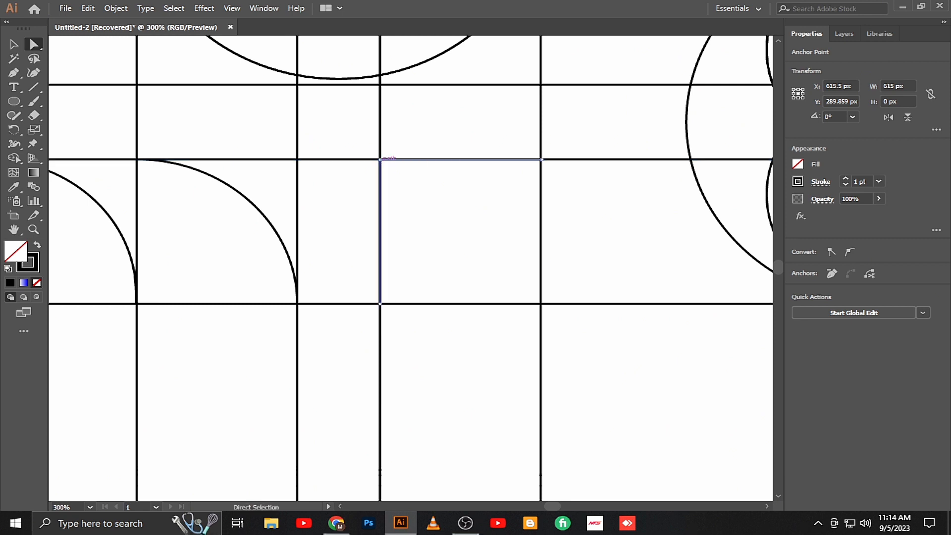
click(380, 160)
drag(389, 167, 552, 340)
Step: Duplicate the right-hand curve in place and move the copy straight down to a Y position of about 388.3 px, starting at the lowest horizontal line
scroll(411, 268, down, 1)
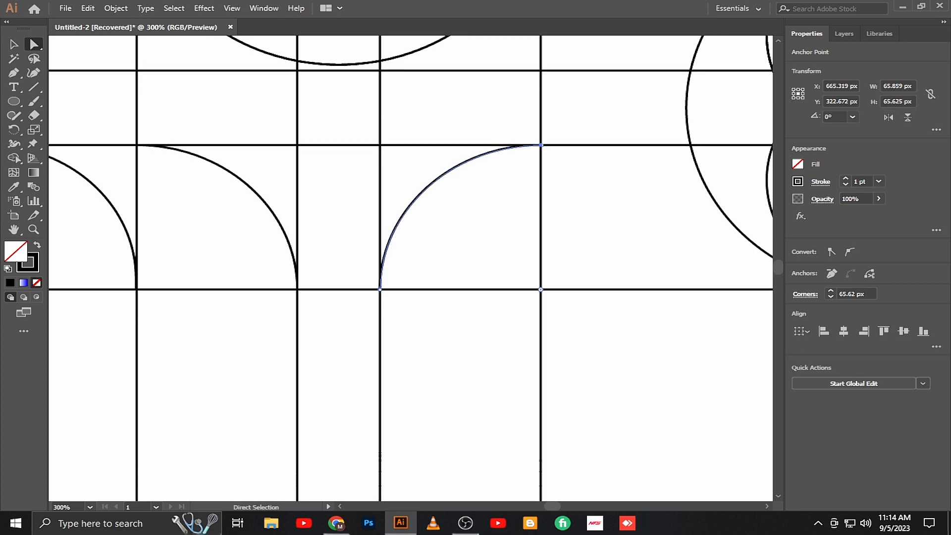
click(88, 8)
click(109, 65)
click(87, 8)
click(123, 117)
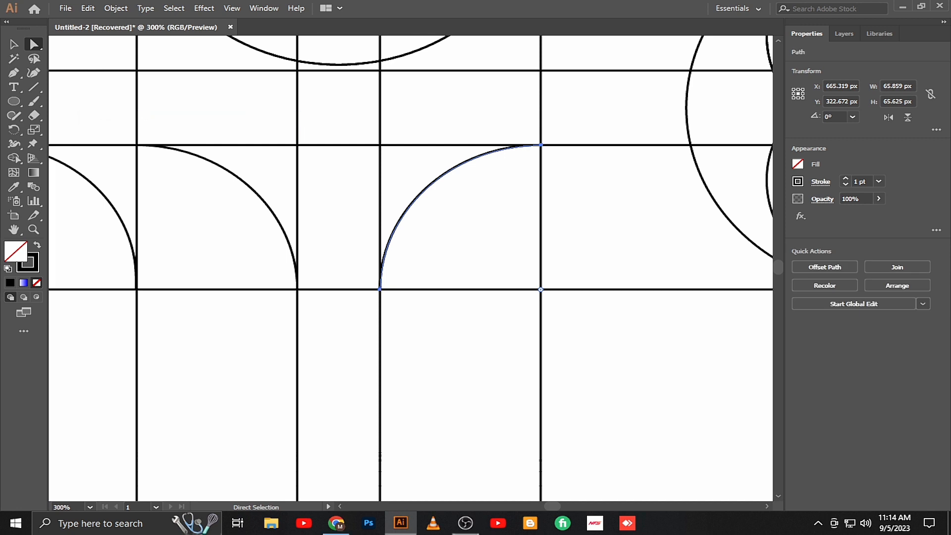
drag(460, 165, 460, 310)
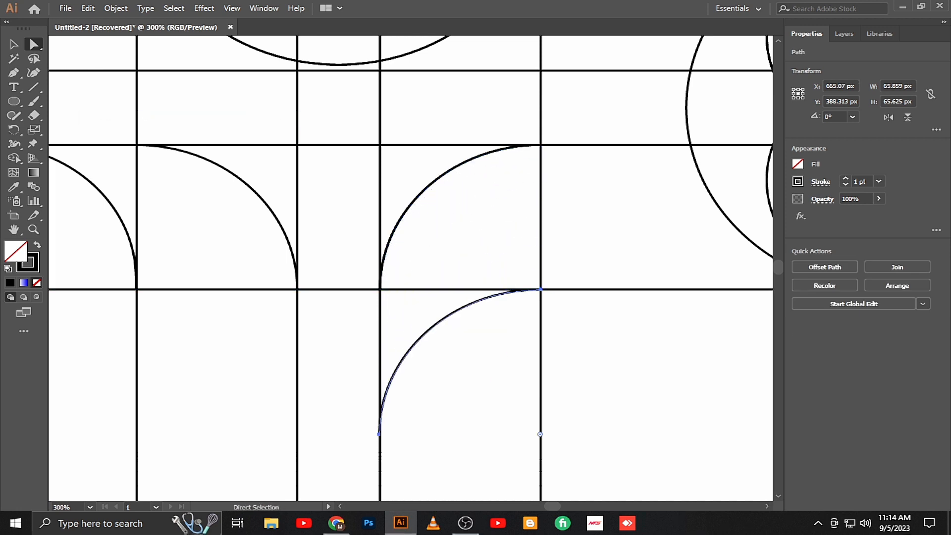
Step: Select the whole construction and scale it down proportionally to about 572 by 572 px
scroll(486, 329, down, 2)
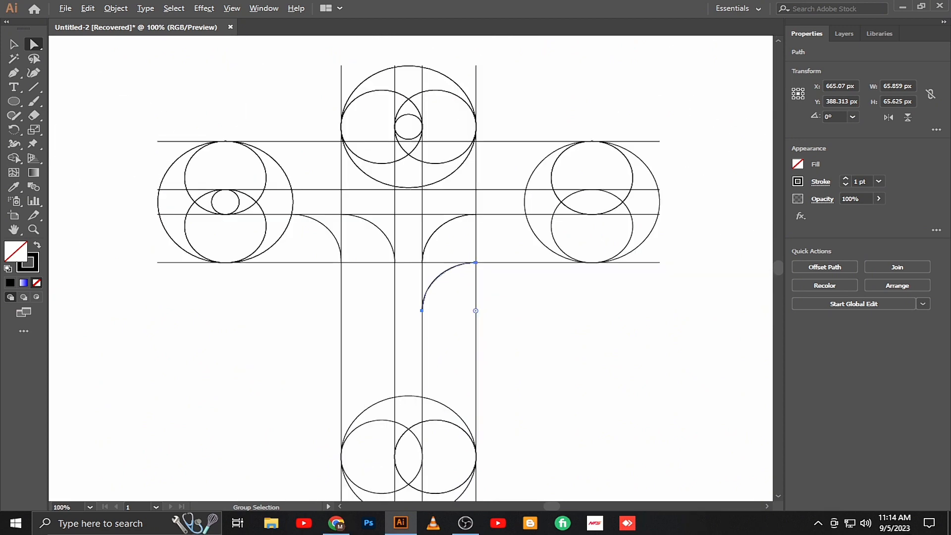
mouse_move(418, 215)
mouse_down()
mouse_move(413, 183)
mouse_move(404, 197)
mouse_move(419, 203)
mouse_up()
scroll(428, 184, down, 1)
scroll(417, 205, up, 1)
click(540, 307)
key(v)
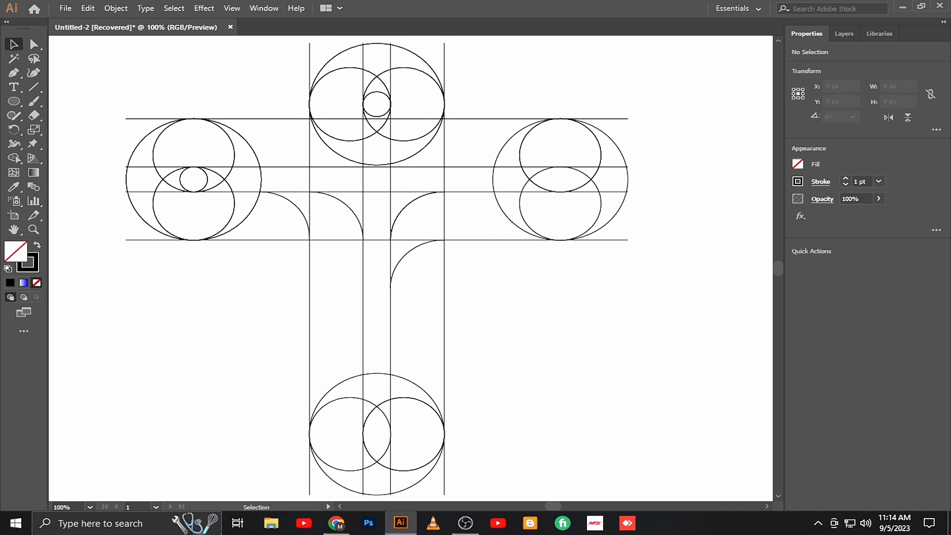
drag(689, 41, 144, 496)
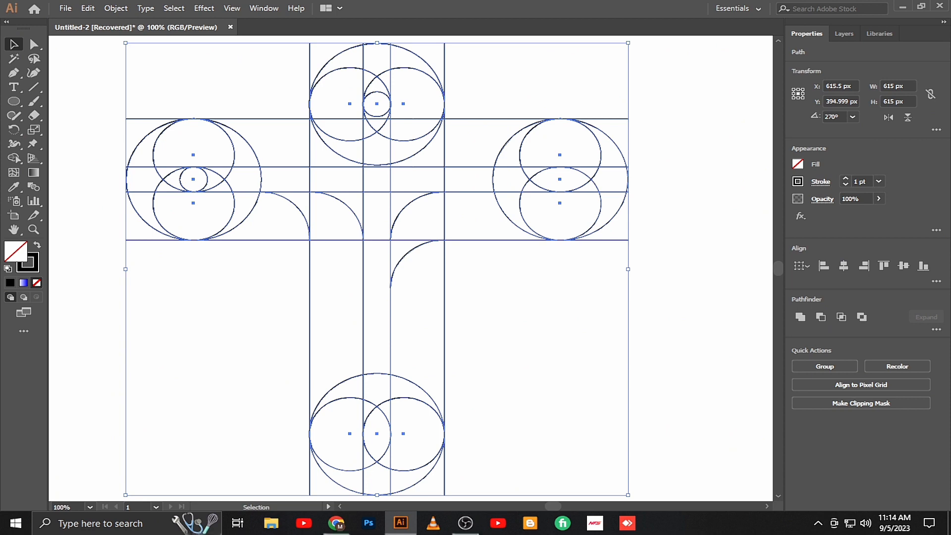
drag(628, 495, 593, 463)
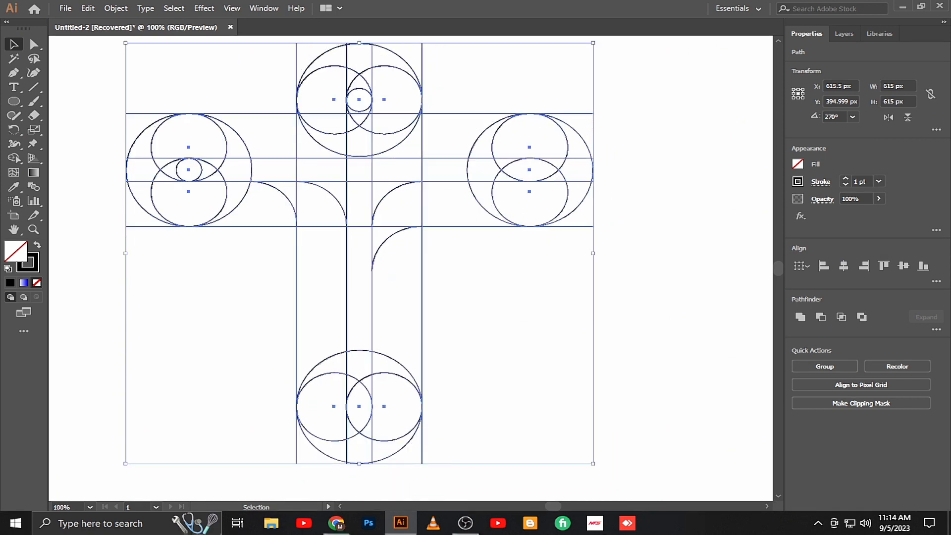
Step: Nudge the scaled construction right and down to a position of about X 604 px and Y 383.5 px
key(Right)
key(Down)
key(Down)
key(Down)
key(Down)
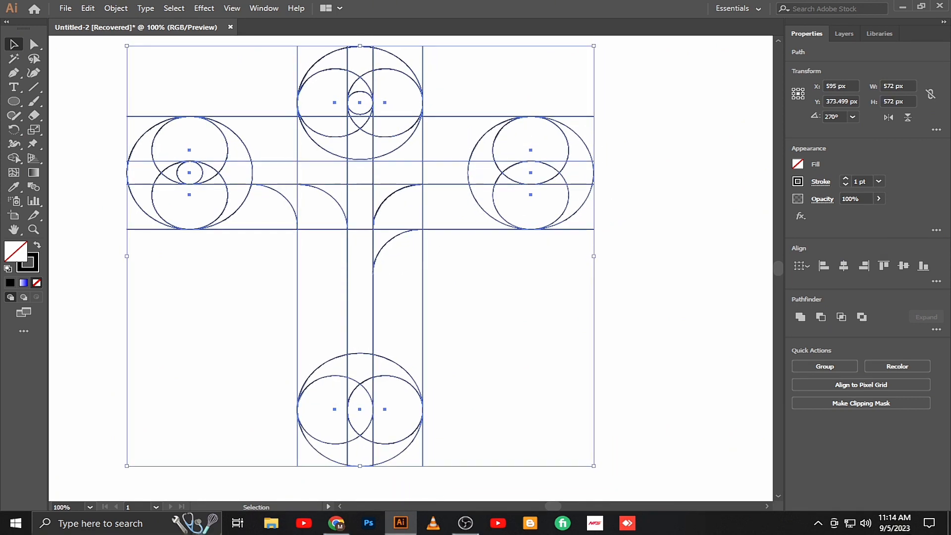
key(Right)
key(Right)
key(Right)
key(Right)
key(Right)
key(Right)
key(Right)
key(Right)
key(Right)
key(Down)
key(Down)
key(Down)
key(Down)
key(Down)
key(Down)
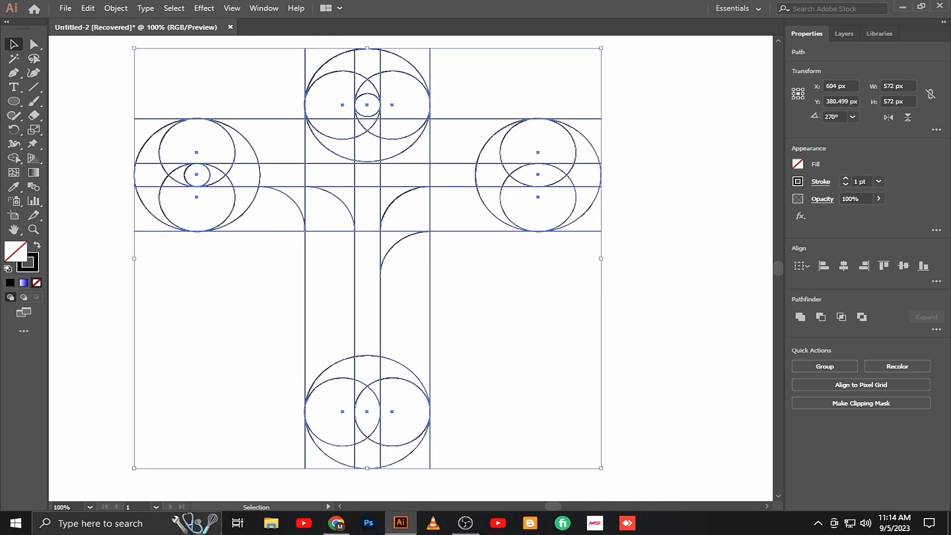
Step: Using Shape Builder on everything with black fill and no stroke, merge the left hooked arm's regions, then the left half of the stem
key(ctrl+shift+a)
key(ctrl+a)
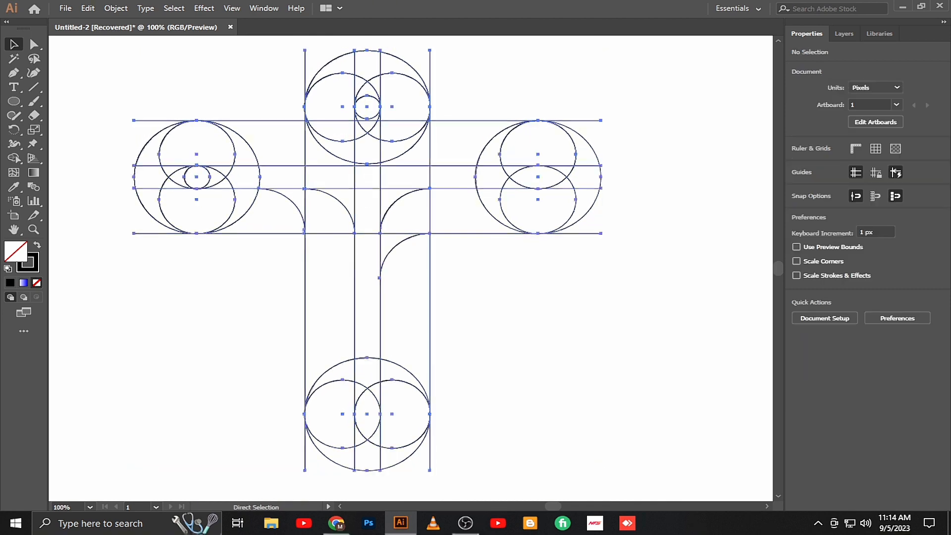
click(14, 157)
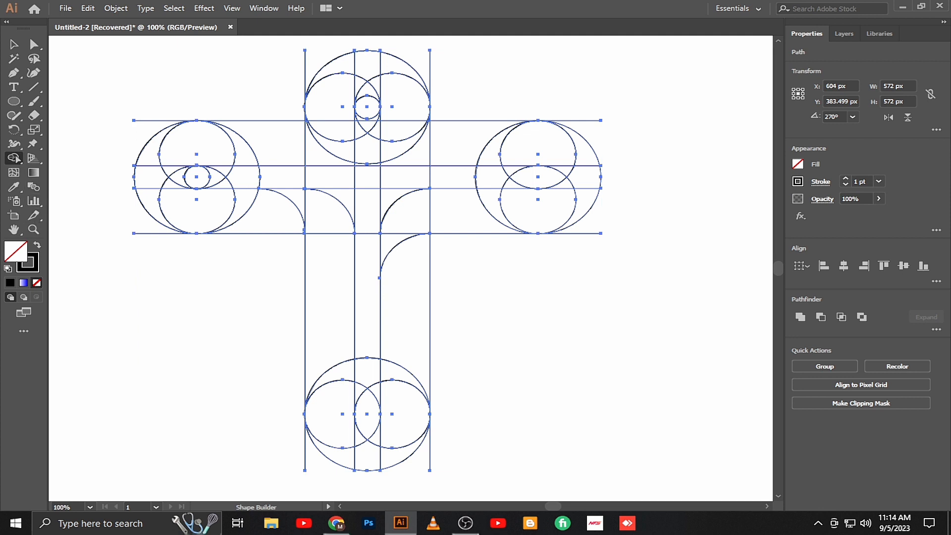
key(shift+x)
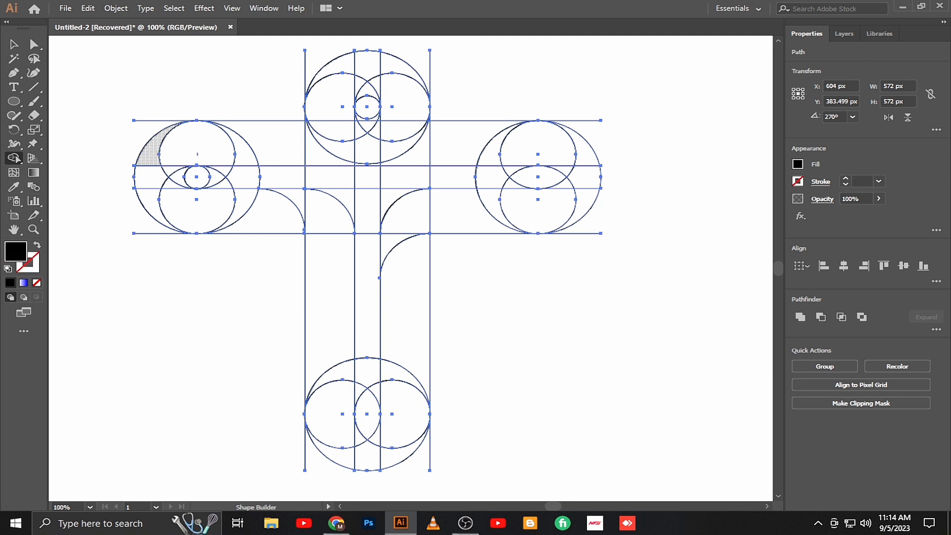
mouse_move(151, 146)
mouse_down()
mouse_move(167, 203)
mouse_move(194, 209)
mouse_move(171, 187)
mouse_up()
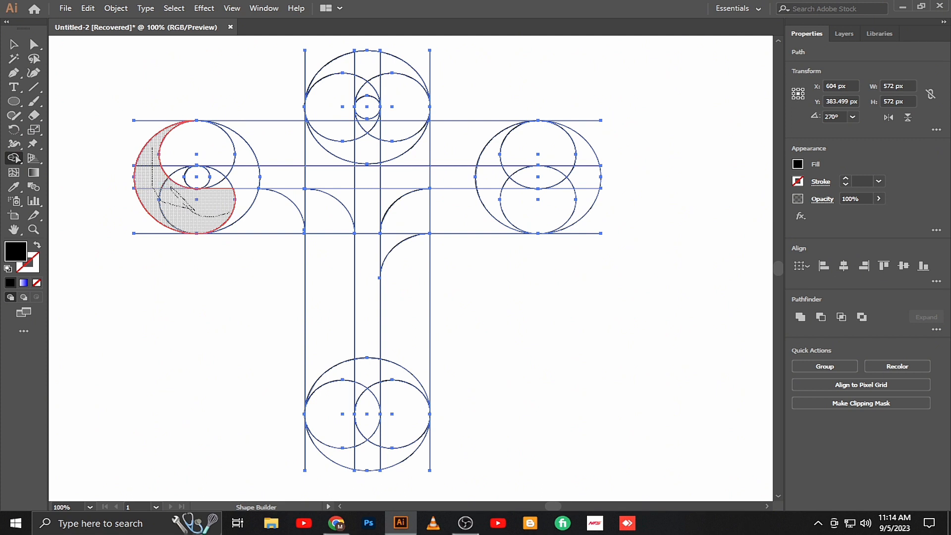
mouse_move(227, 214)
mouse_down()
mouse_move(257, 221)
mouse_move(350, 317)
mouse_move(342, 405)
mouse_move(359, 437)
mouse_up()
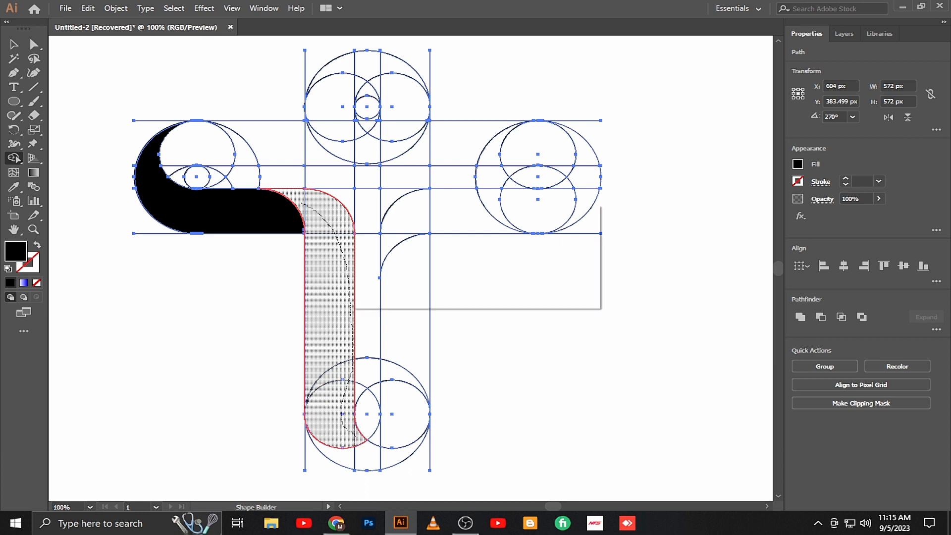
Step: Complete the T with Shape Builder by merging the right stem half with its bottom curve, the right arm and the top bar, then deselect
scroll(367, 416, down, 1)
key(shift+x)
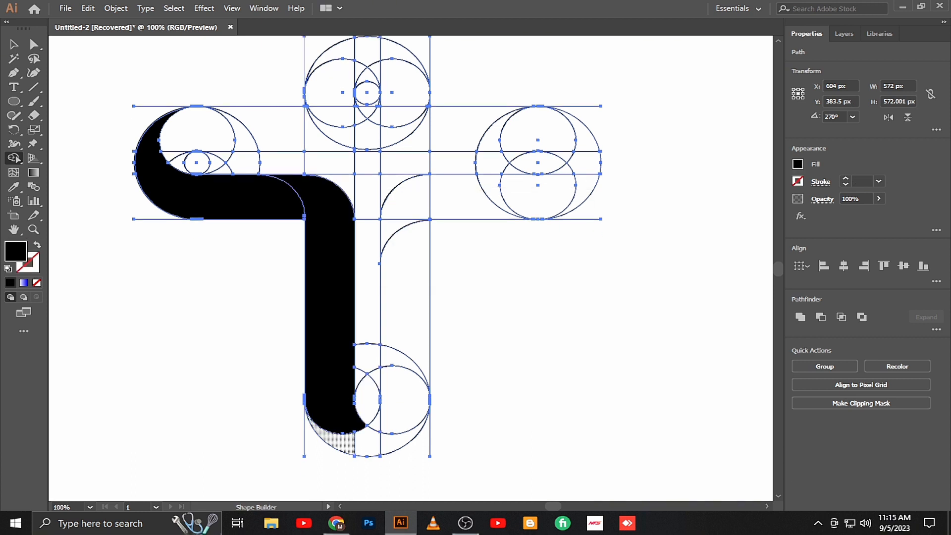
mouse_move(346, 443)
mouse_down()
mouse_move(400, 430)
mouse_move(410, 405)
mouse_move(383, 427)
mouse_move(402, 384)
mouse_move(410, 329)
mouse_move(396, 210)
mouse_move(424, 195)
mouse_move(510, 201)
mouse_up()
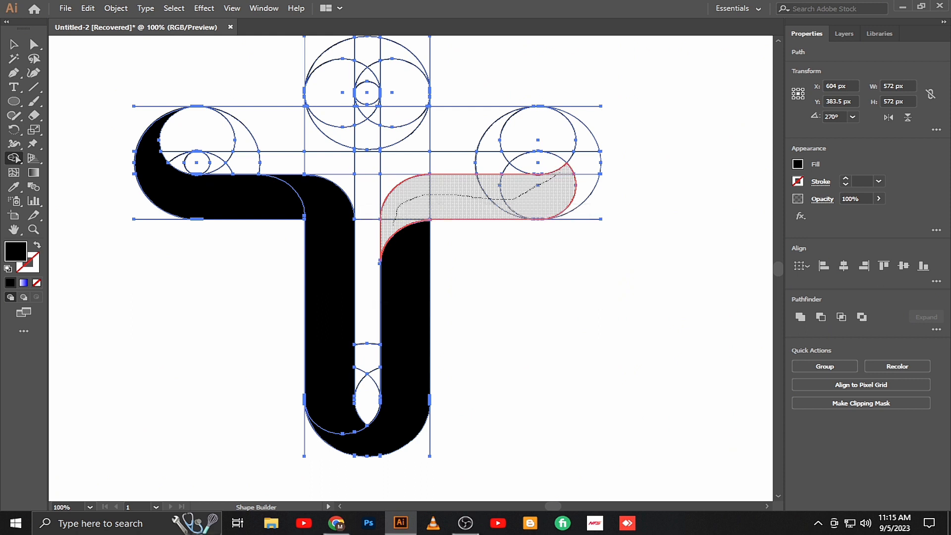
mouse_move(557, 175)
mouse_down()
mouse_move(583, 195)
mouse_move(587, 137)
mouse_move(542, 131)
mouse_move(571, 152)
mouse_move(536, 125)
mouse_move(376, 115)
mouse_move(290, 136)
mouse_move(185, 142)
mouse_move(166, 132)
mouse_up()
key(v)
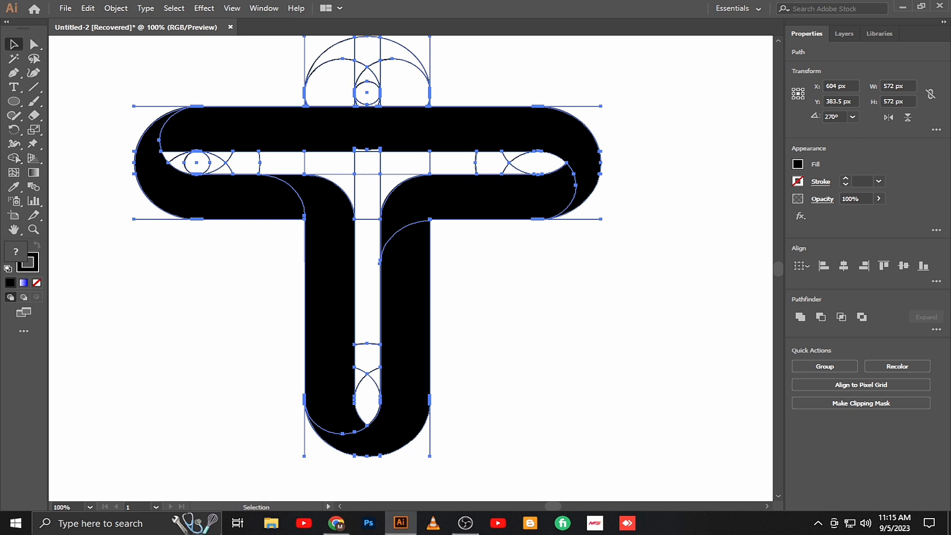
key(ctrl+shift+a)
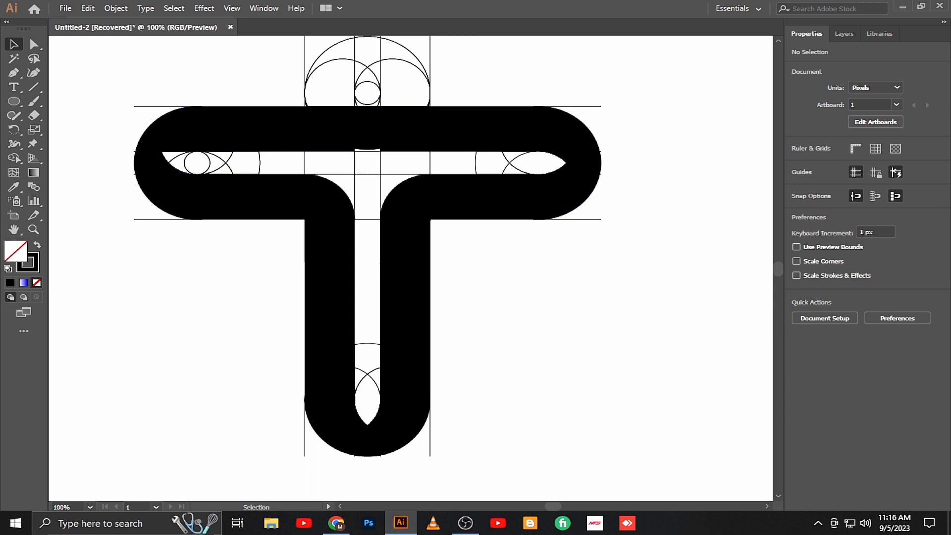
Step: Fill the small gap at the middle of the top bar's lower edge using Shape Builder with black fill and no stroke, then deselect
key(ctrl+a)
click(14, 158)
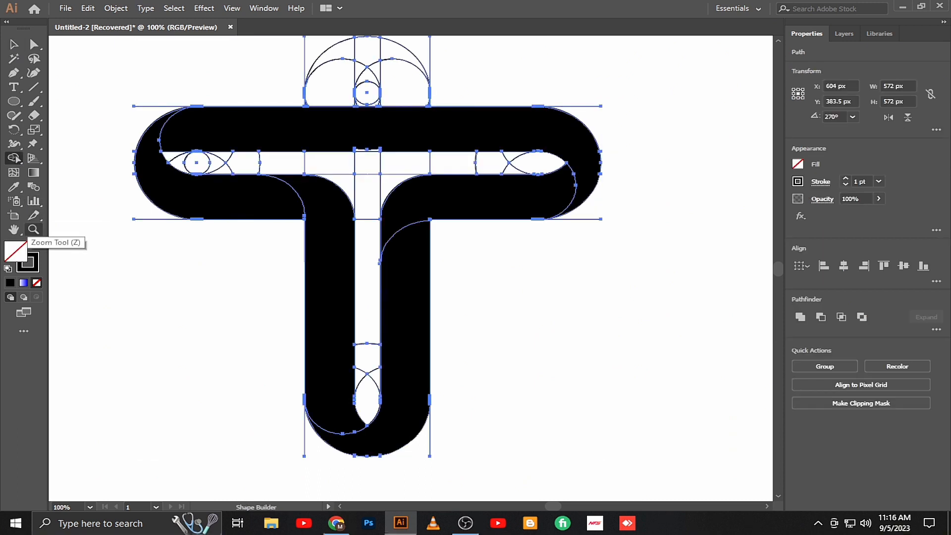
click(37, 245)
click(366, 128)
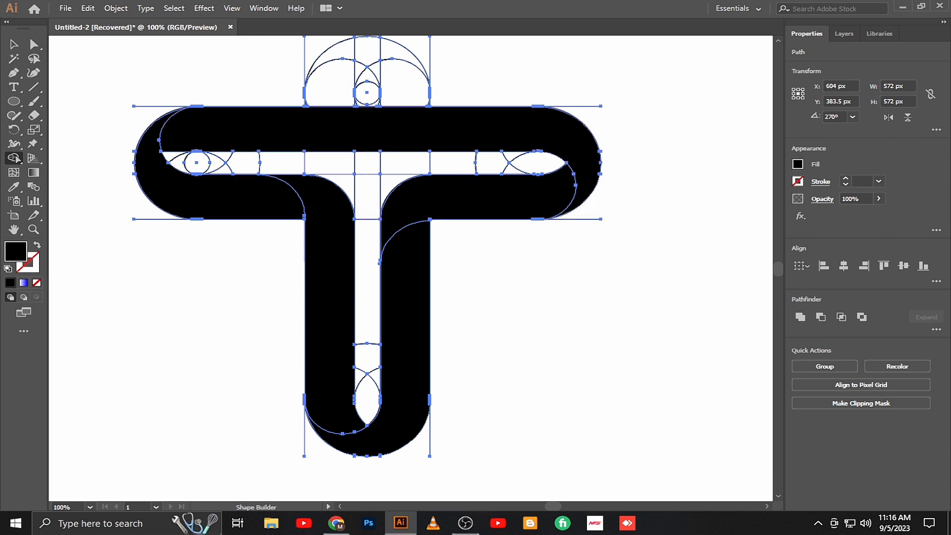
key(v)
key(ctrl+a)
key(ctrl+shift+a)
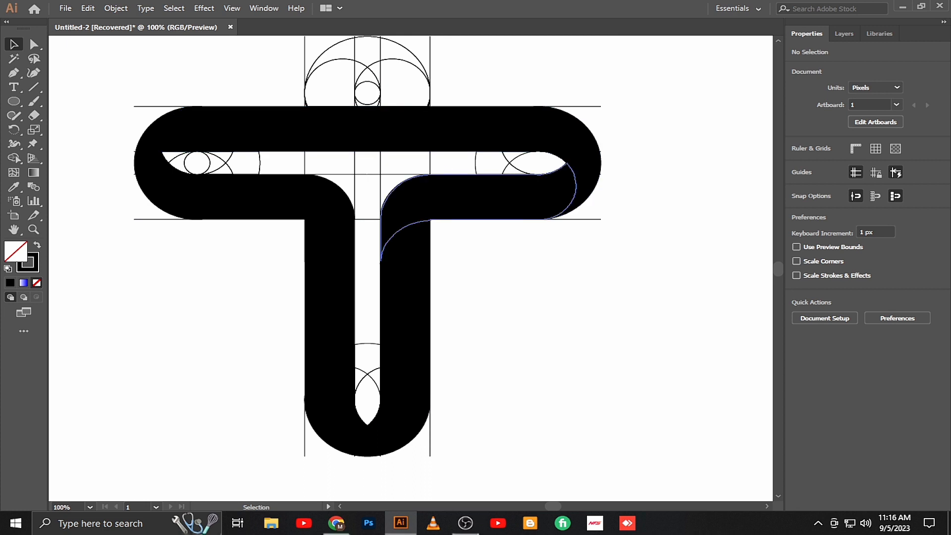
Step: Cut the five black ribbon shapes of the T to the clipboard and delete all the leftover construction lines
click(317, 130)
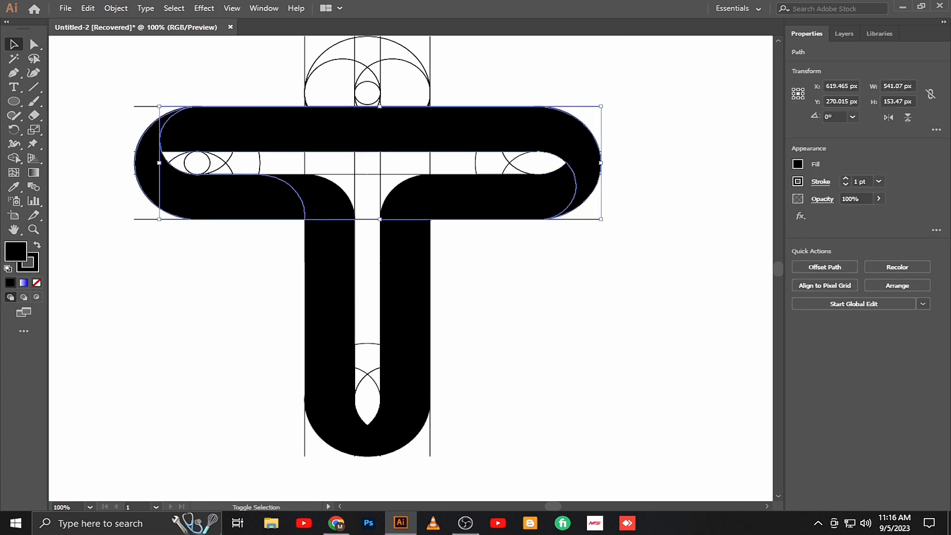
shift+click(258, 199)
shift+click(328, 248)
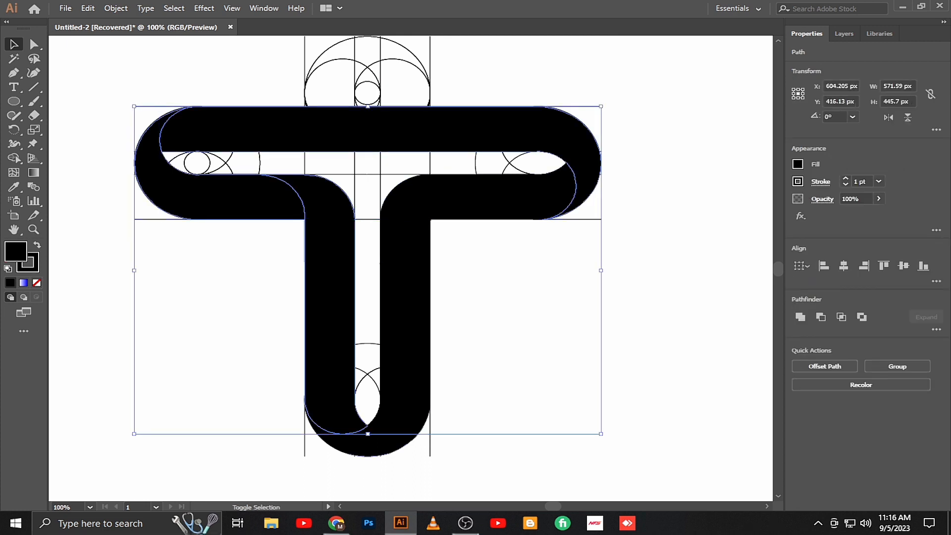
shift+click(407, 307)
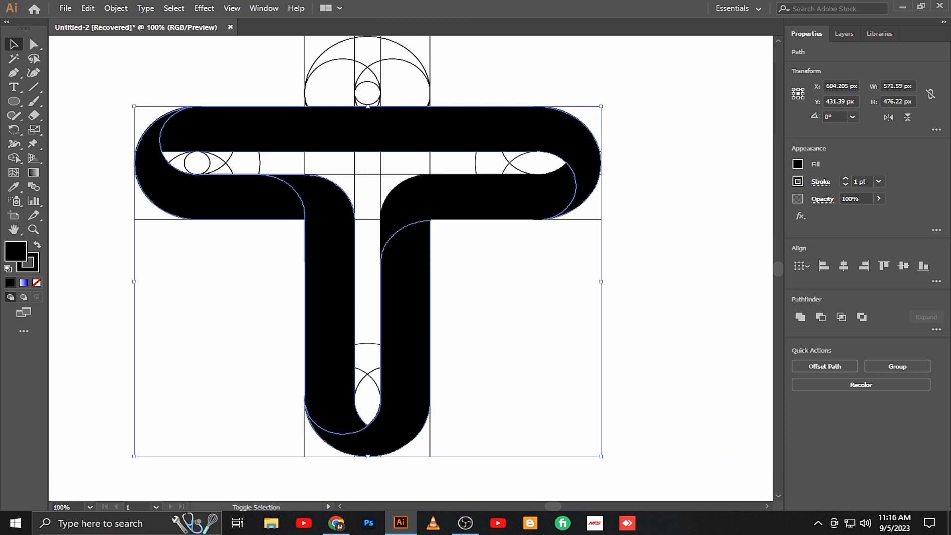
shift+click(466, 199)
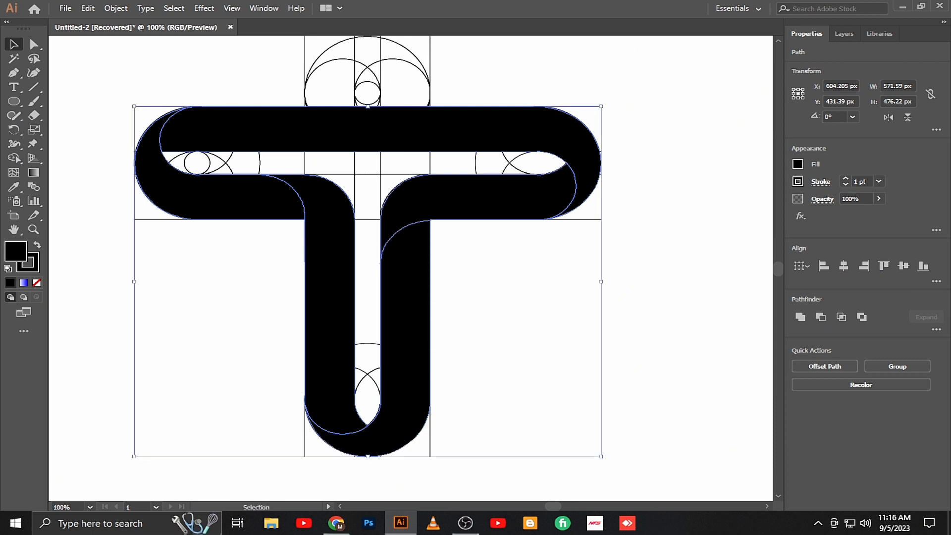
click(88, 8)
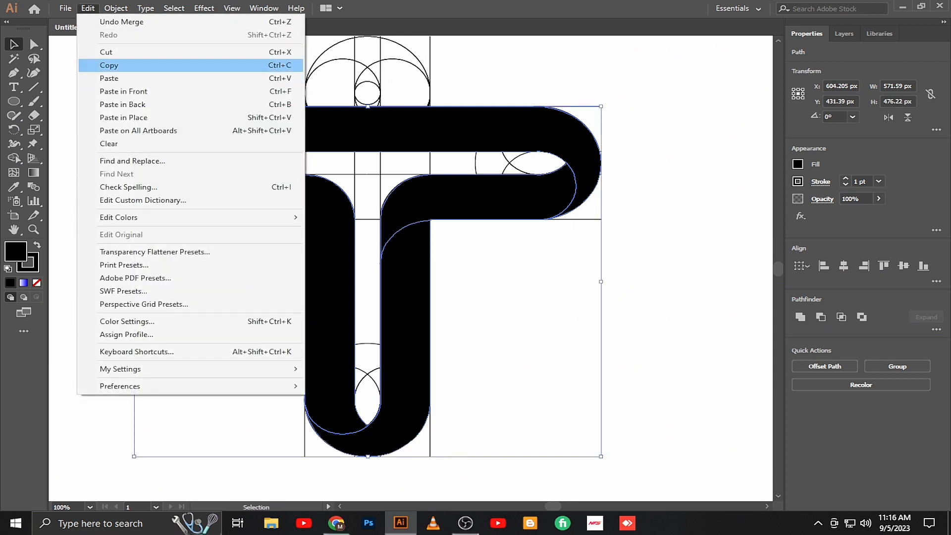
click(106, 52)
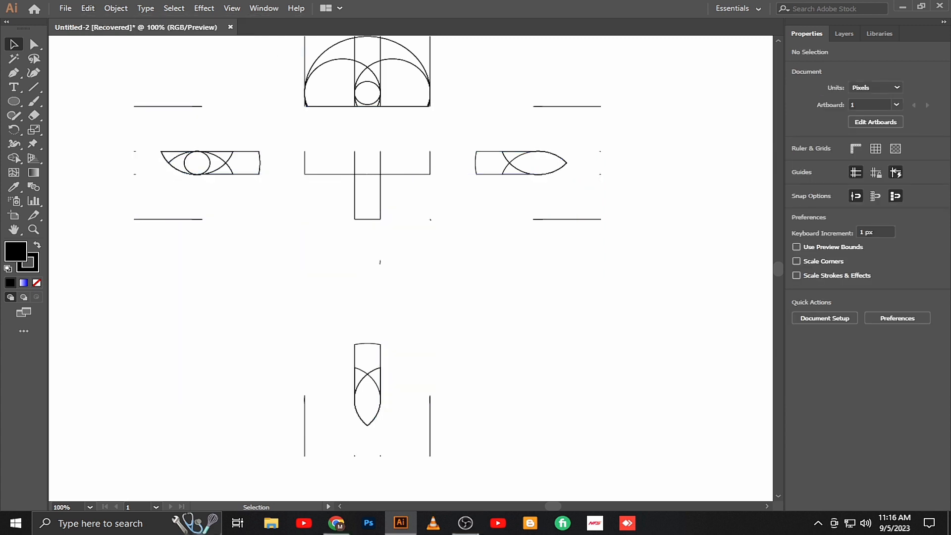
key(ctrl+a)
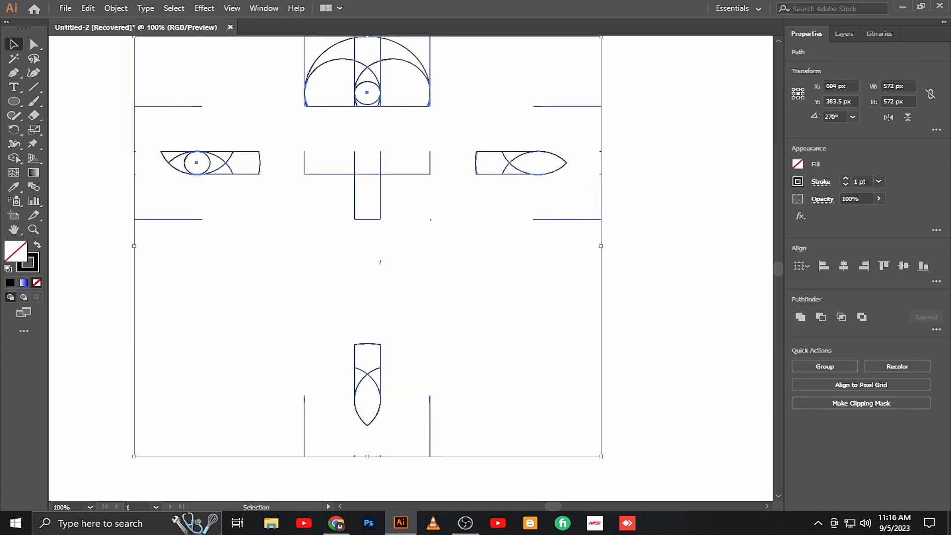
key(Delete)
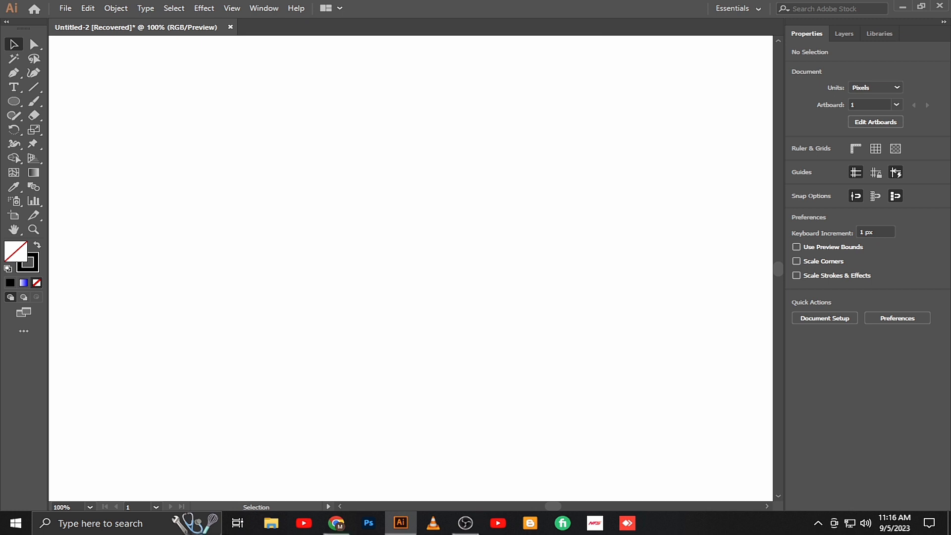
Step: Paste the black T shapes back, scale them down proportionally to about 80% toward the upper-left corner, and deselect
click(88, 8)
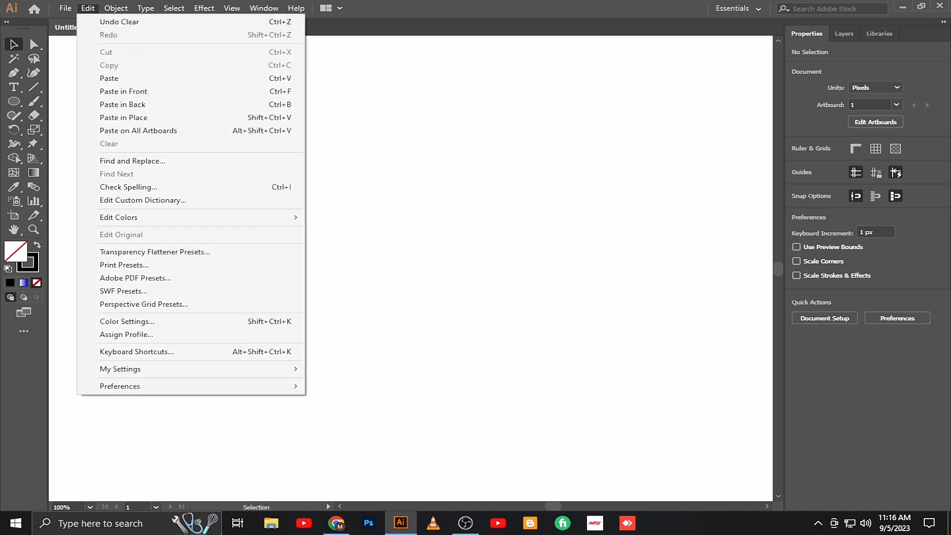
click(109, 79)
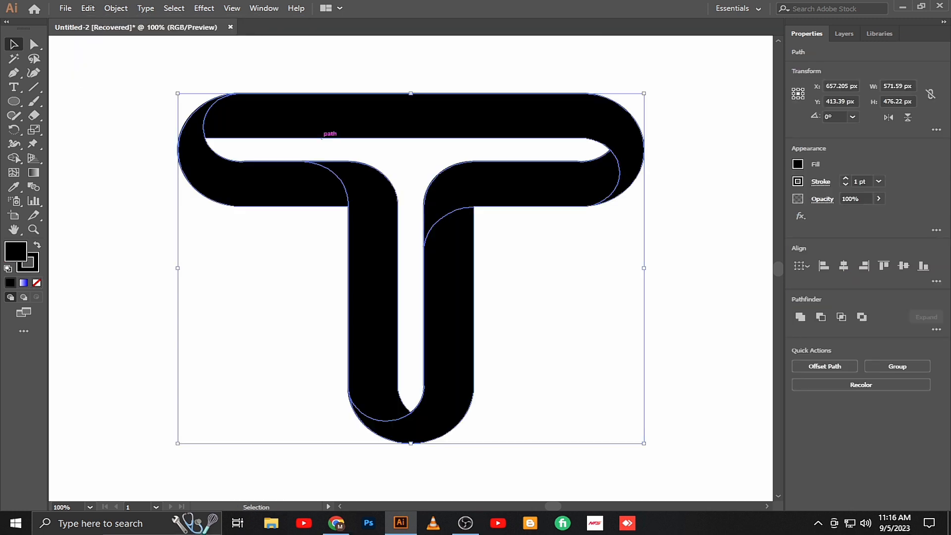
drag(644, 442, 553, 374)
click(583, 298)
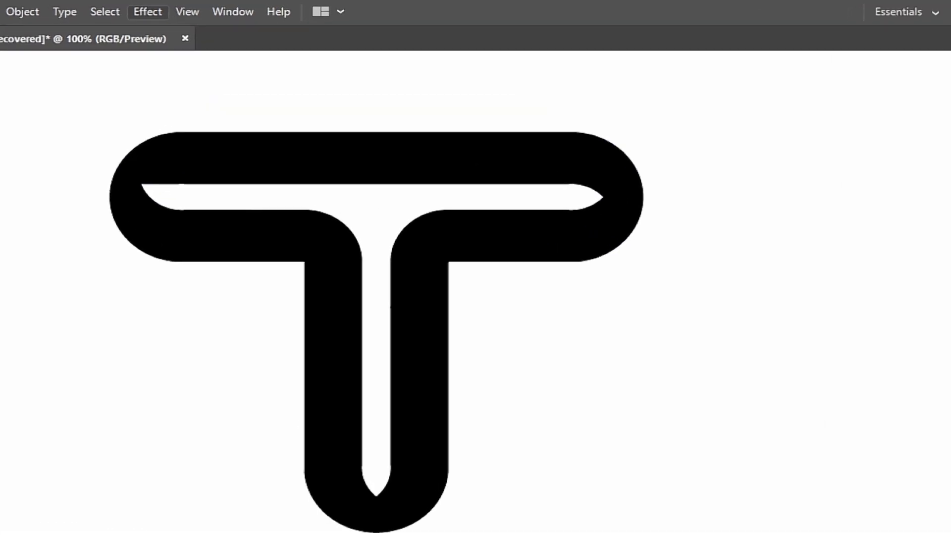
Step: Show the Gradient panel and place it in the empty area beside the T's stem
click(264, 8)
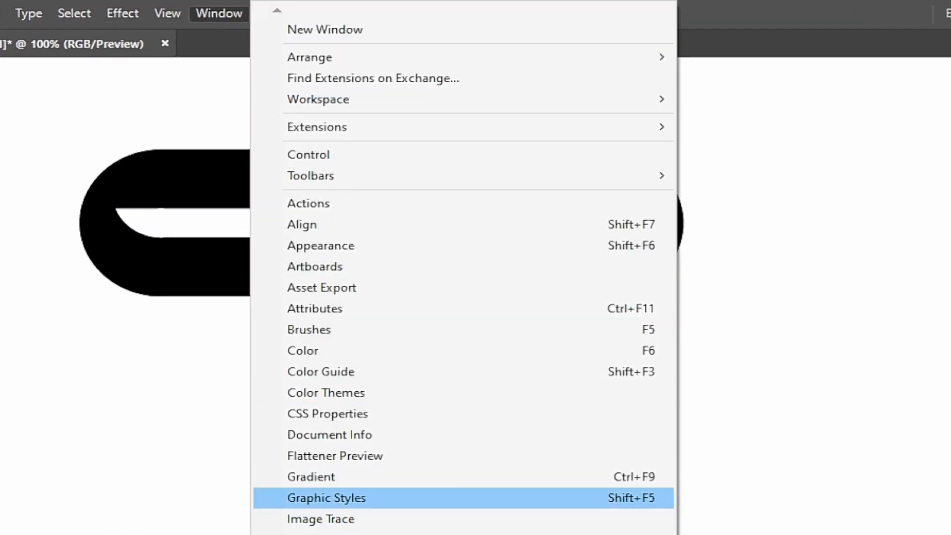
click(311, 476)
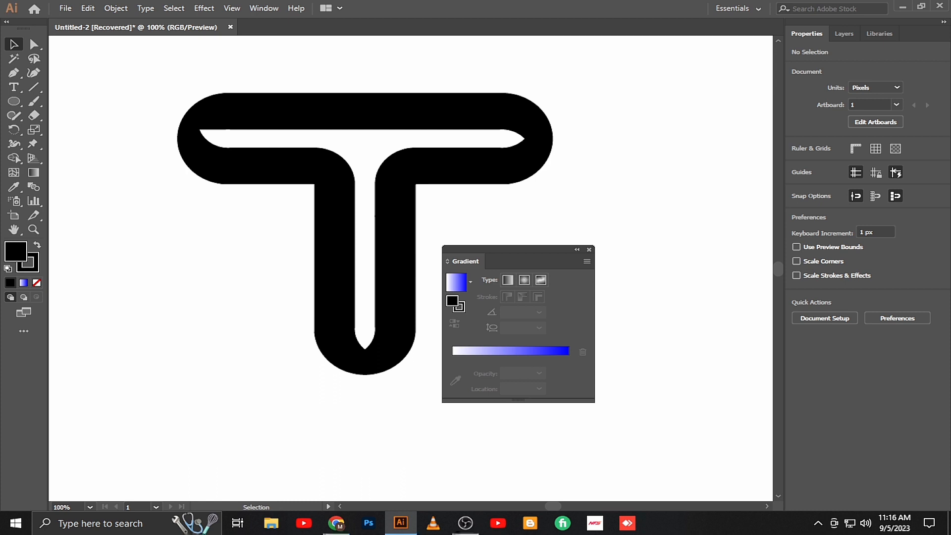
drag(519, 250, 602, 239)
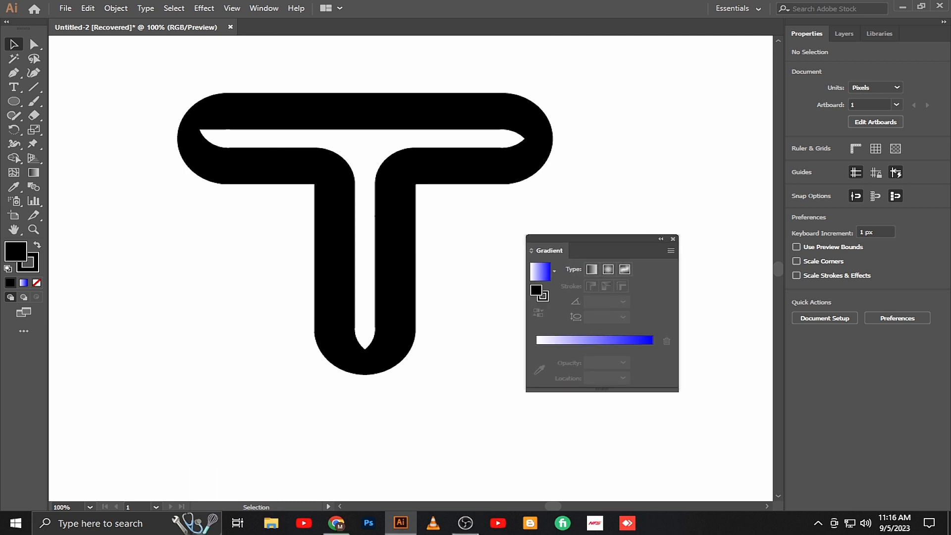
click(554, 272)
click(554, 271)
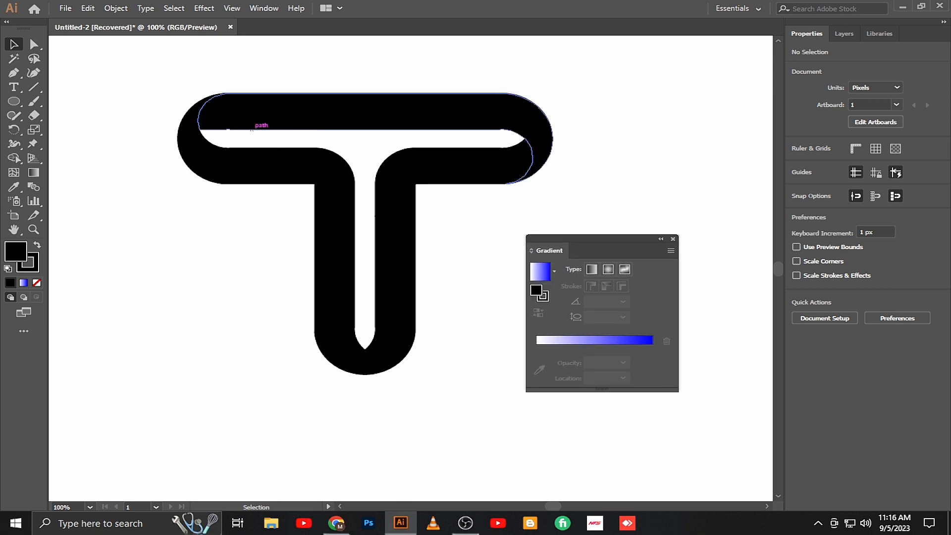
Step: Fill the left hooked arm with a linear gradient from black to blue, with the blue stop at about 67%
click(248, 166)
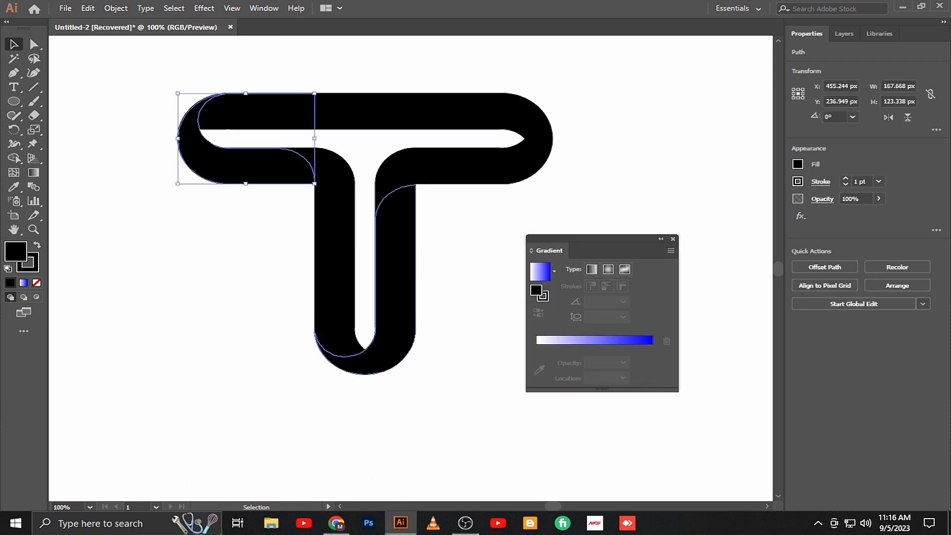
click(591, 269)
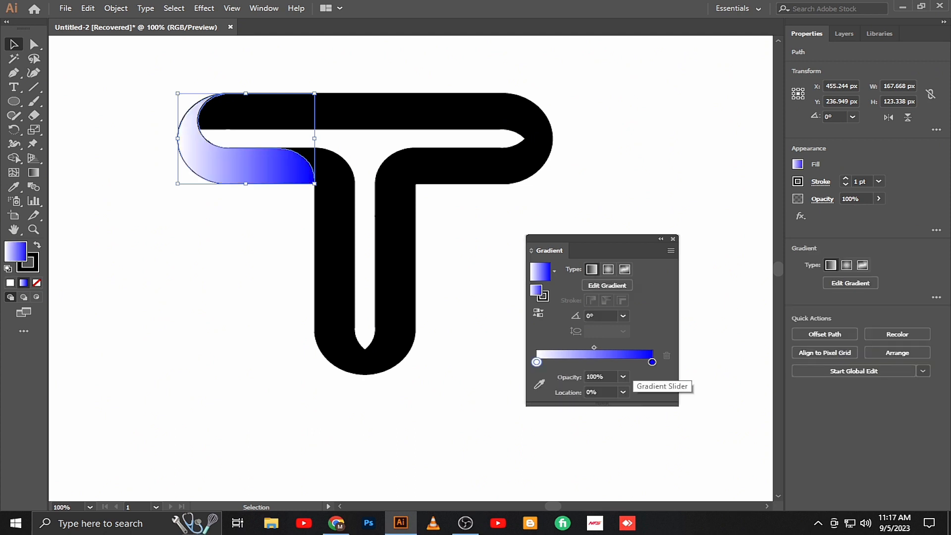
double_click(536, 362)
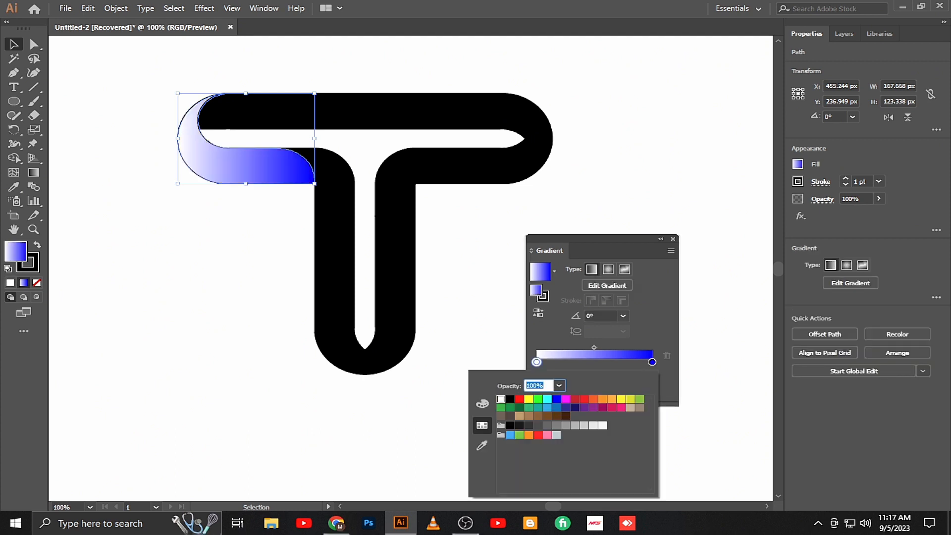
click(510, 400)
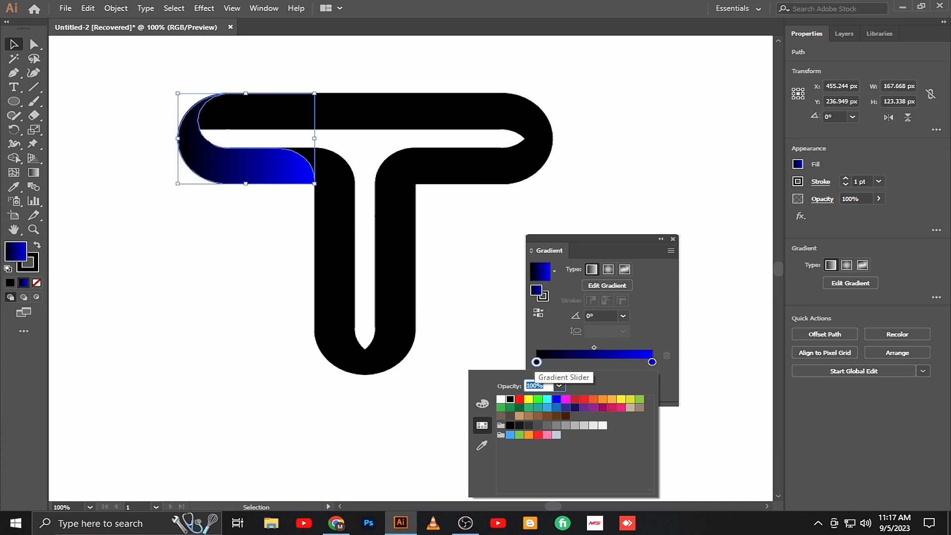
key(Escape)
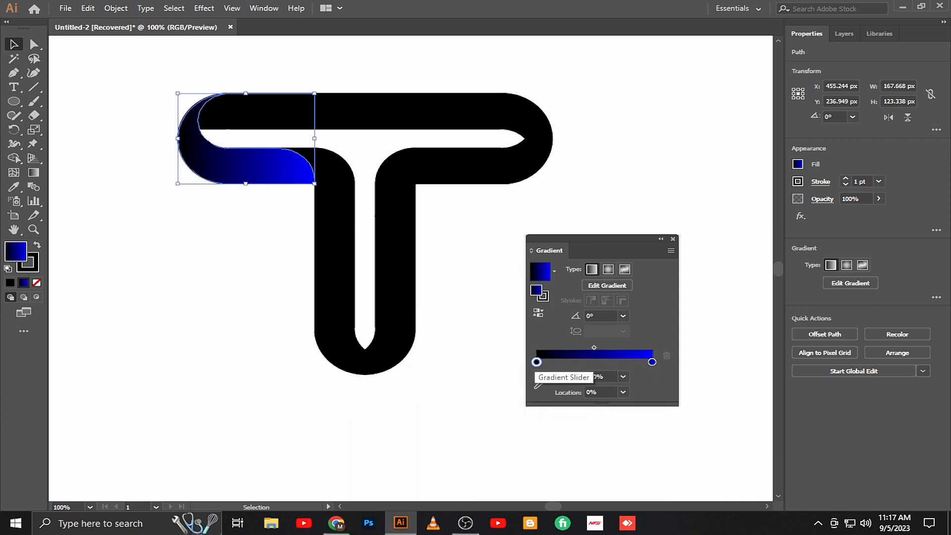
drag(652, 362, 614, 362)
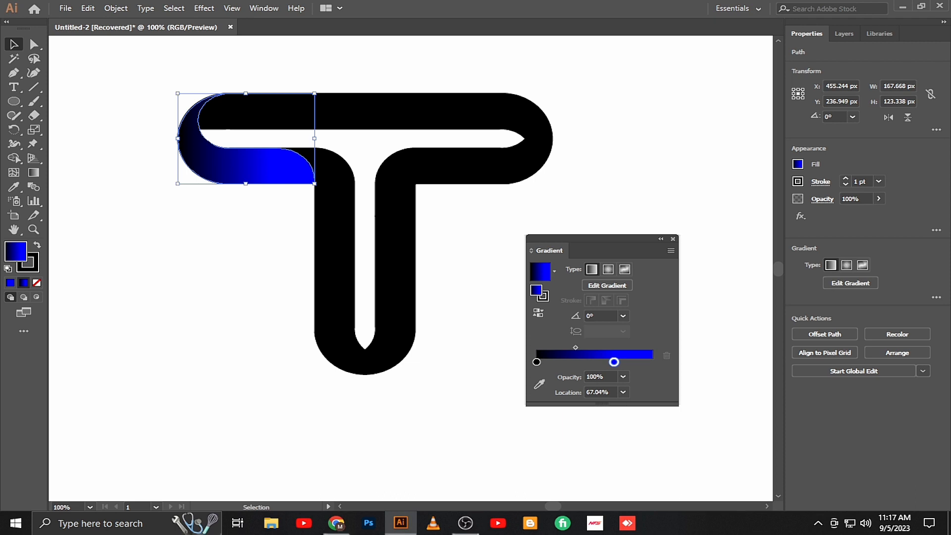
Step: Fill the left stem half with a linear gradient from black to medium blue, with the black stop at about 16%
click(335, 258)
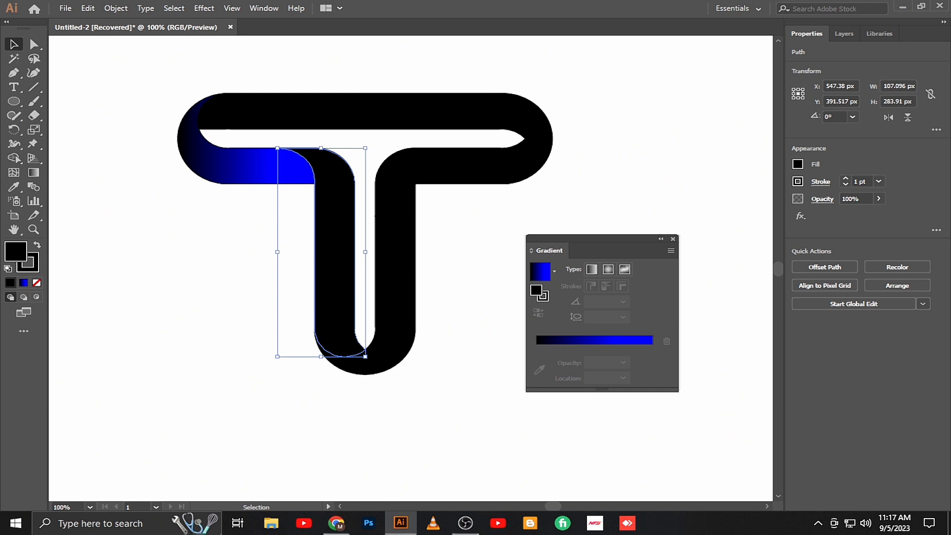
click(540, 271)
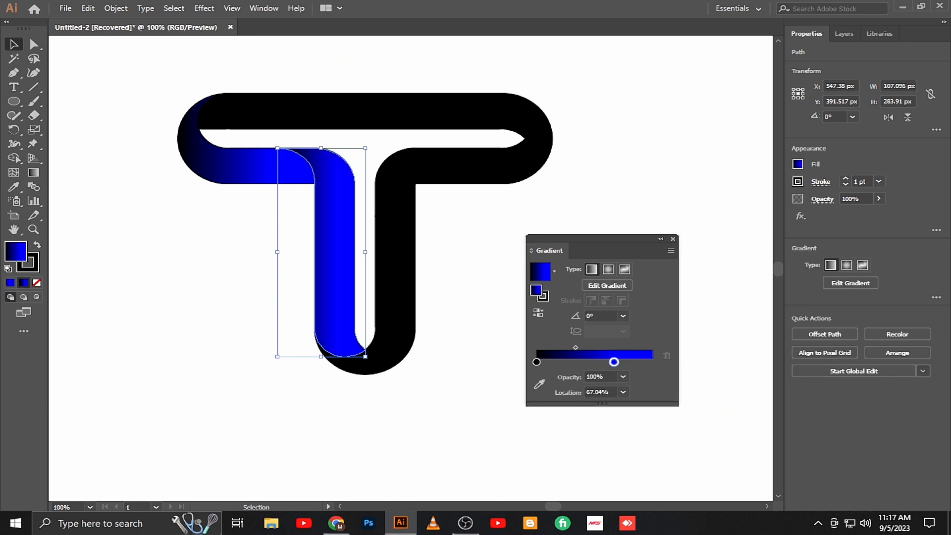
double_click(613, 362)
click(556, 407)
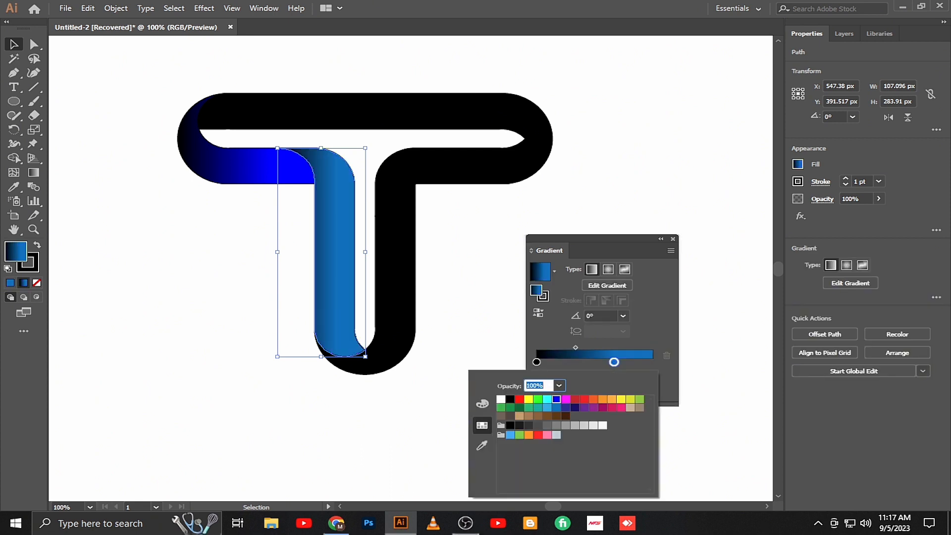
click(510, 399)
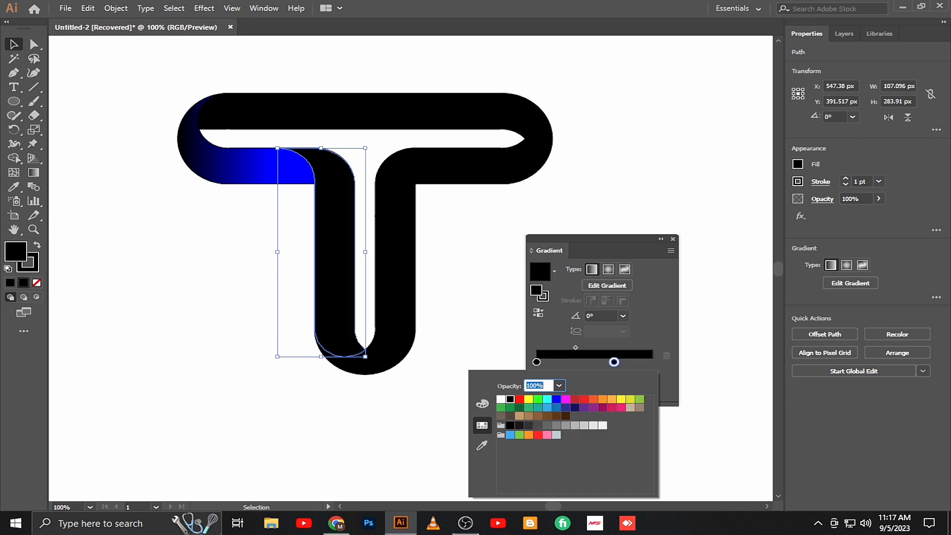
click(556, 407)
click(536, 362)
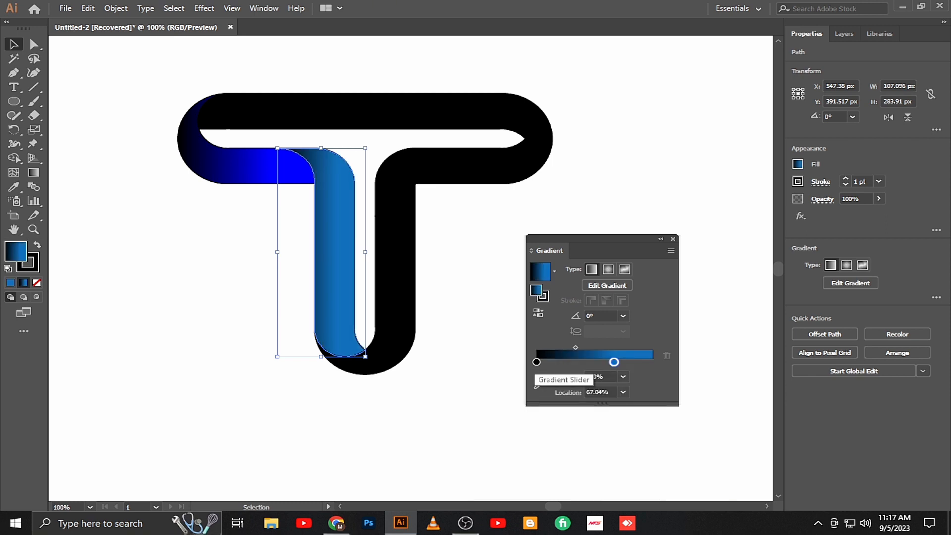
drag(536, 362, 551, 363)
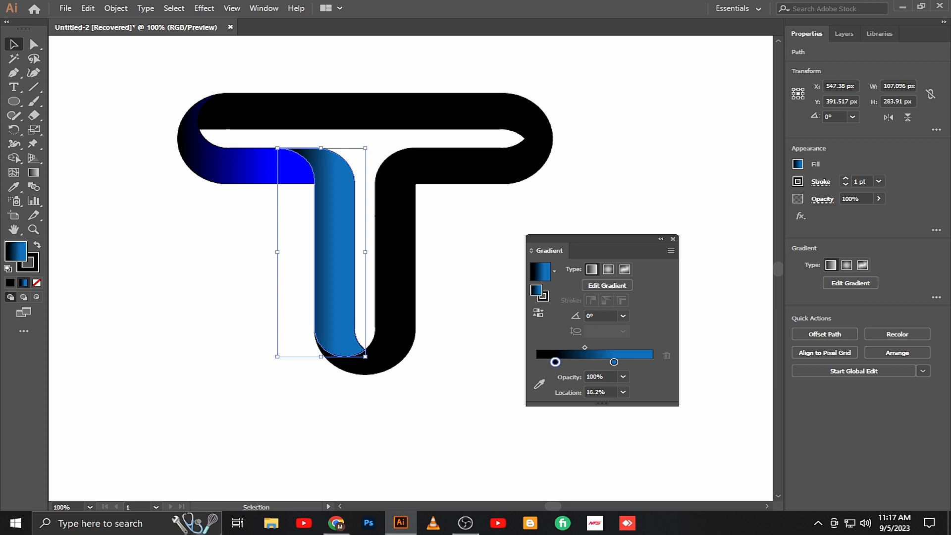
Step: Fill the right stem half with a linear gradient from black to light green, with the black stop at about 26%
click(395, 287)
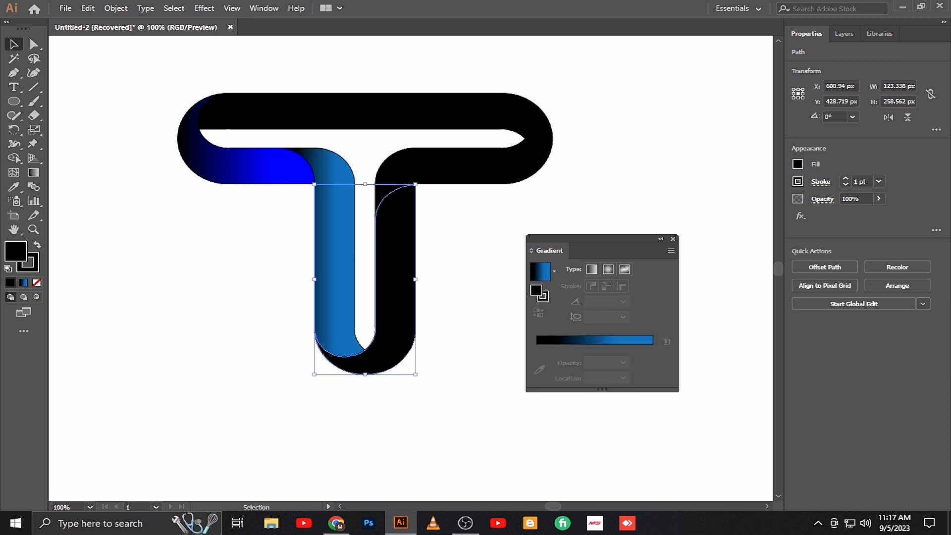
click(591, 269)
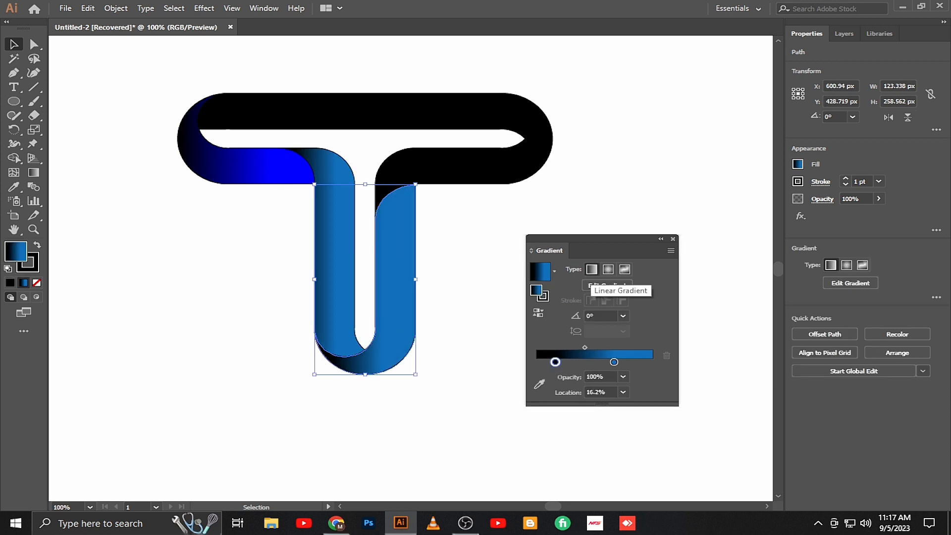
double_click(614, 362)
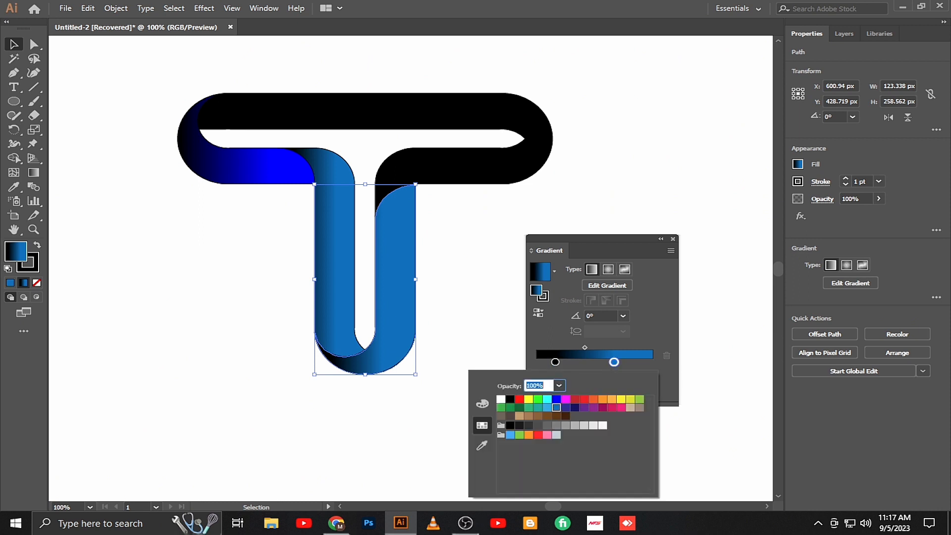
click(640, 399)
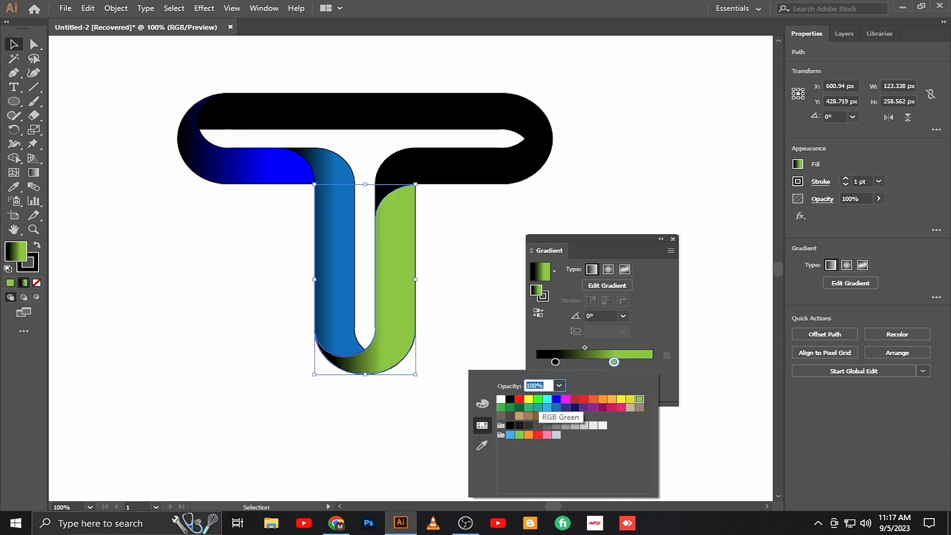
click(555, 363)
drag(556, 363, 568, 362)
Step: Fill the right arm with the current black-based linear gradient and change its end color to orange
click(450, 167)
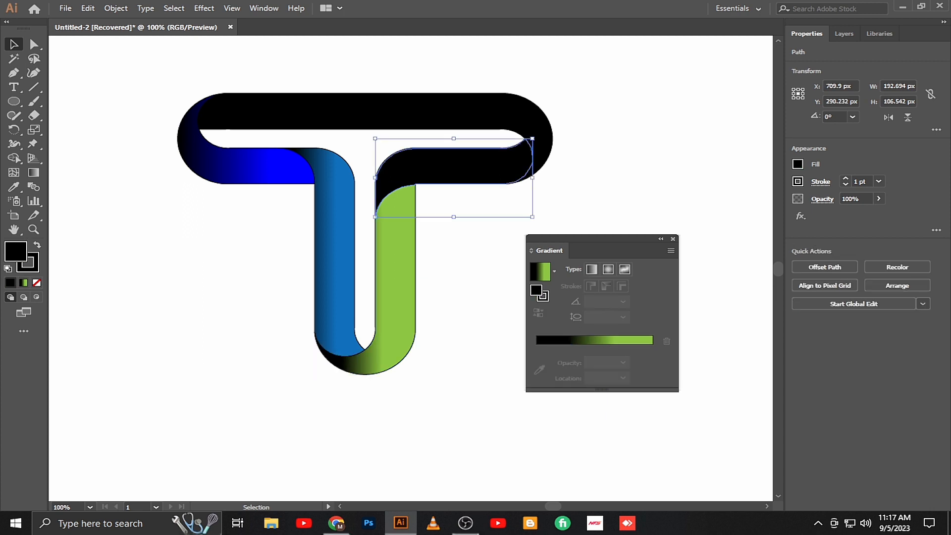
click(540, 272)
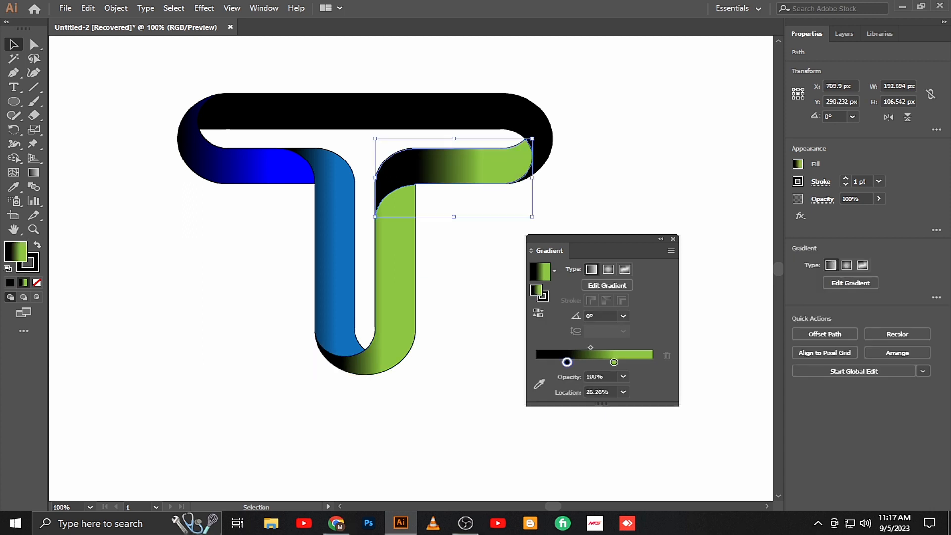
double_click(614, 362)
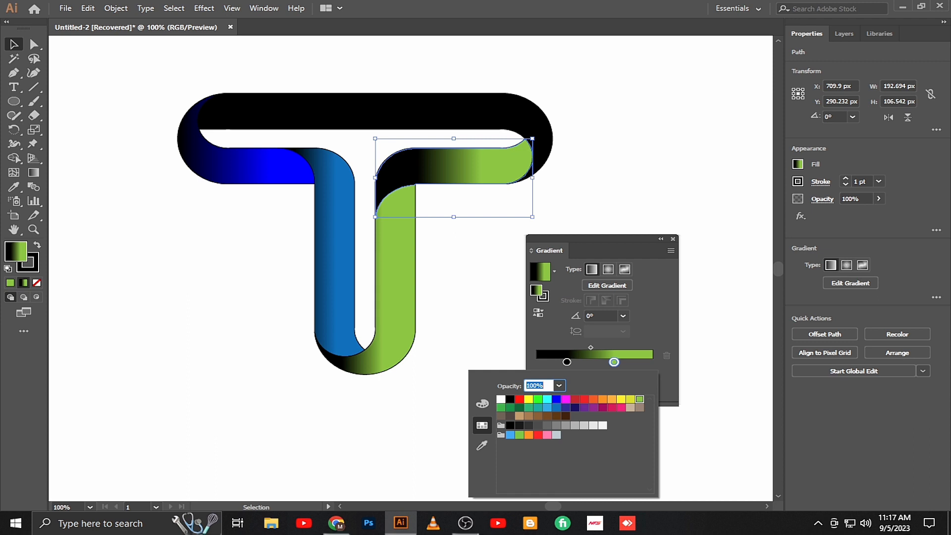
click(602, 399)
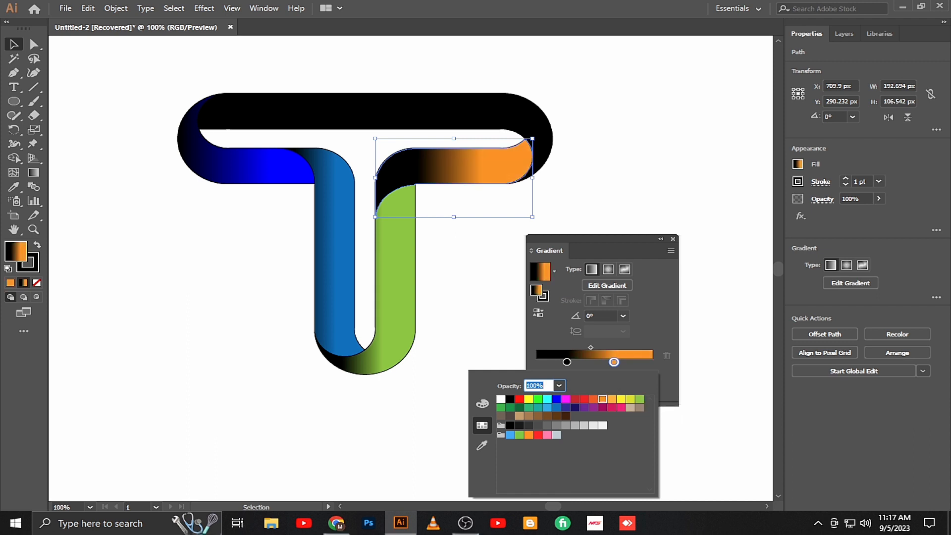
Step: Recolor the right arm's gradient from red to orange, with the red stop at about 4% and the orange stop at about 29%
click(566, 363)
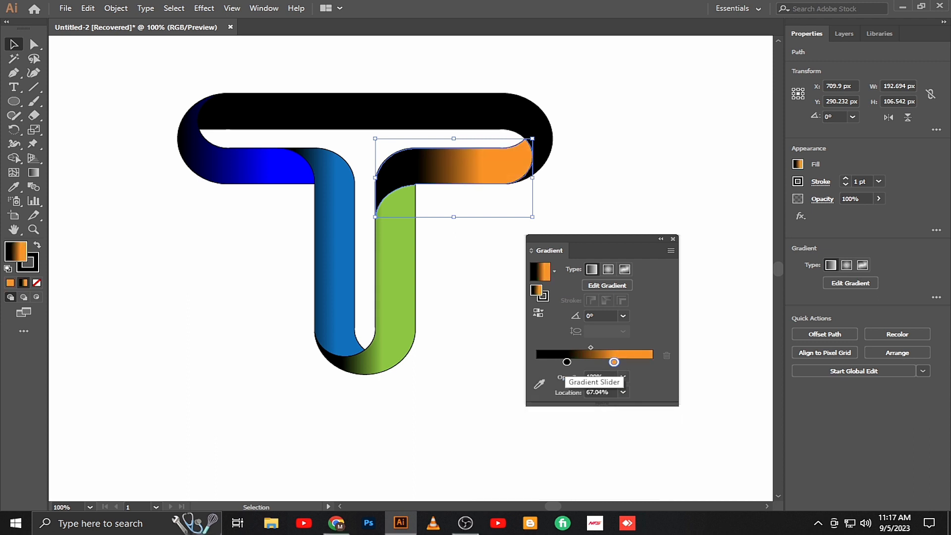
drag(566, 362, 541, 362)
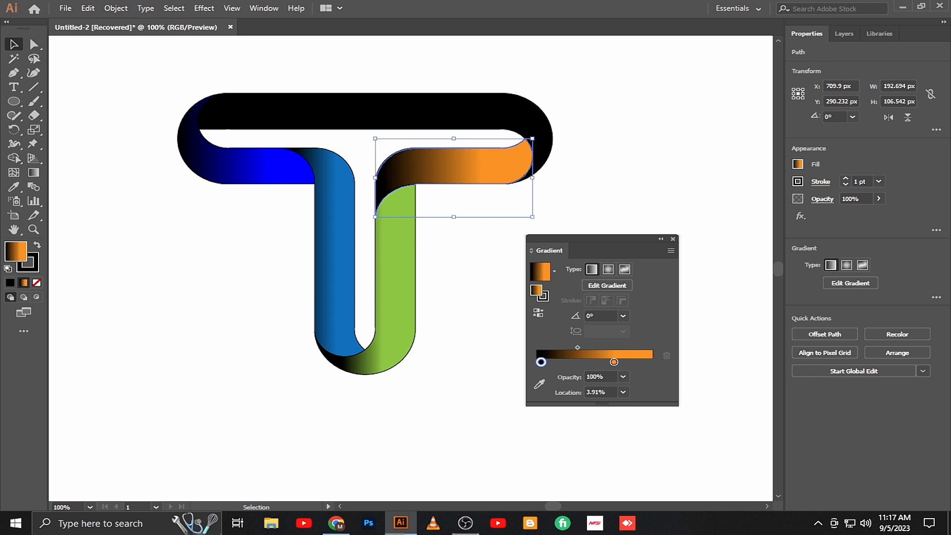
double_click(542, 362)
click(667, 356)
click(666, 356)
double_click(540, 362)
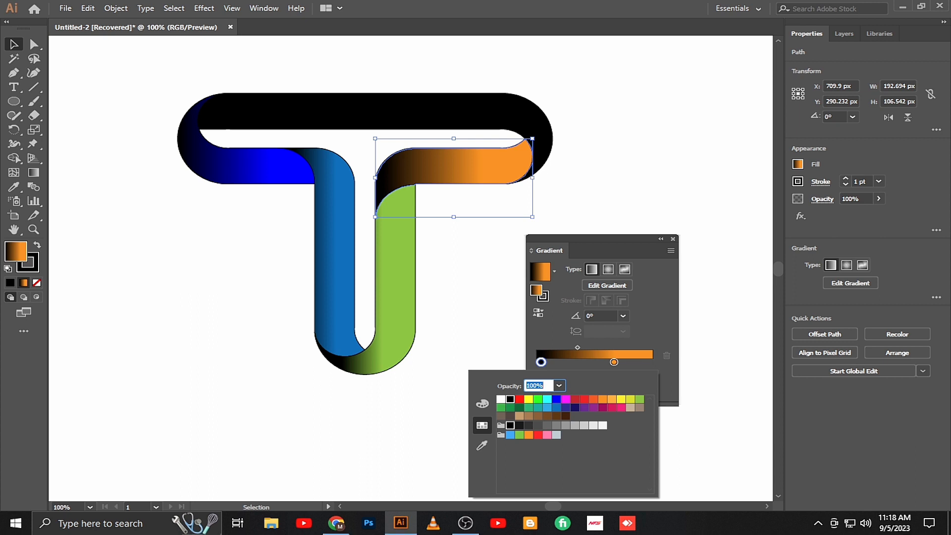
click(585, 399)
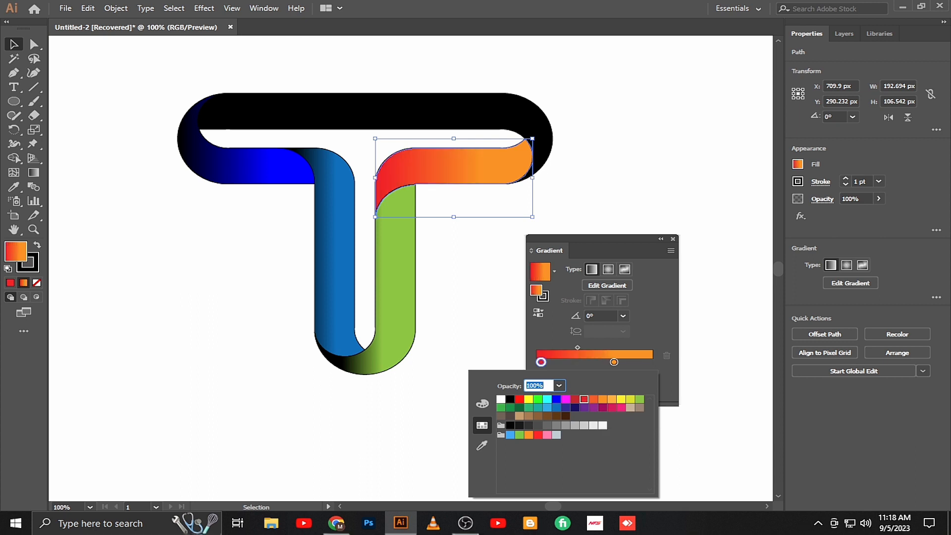
click(602, 364)
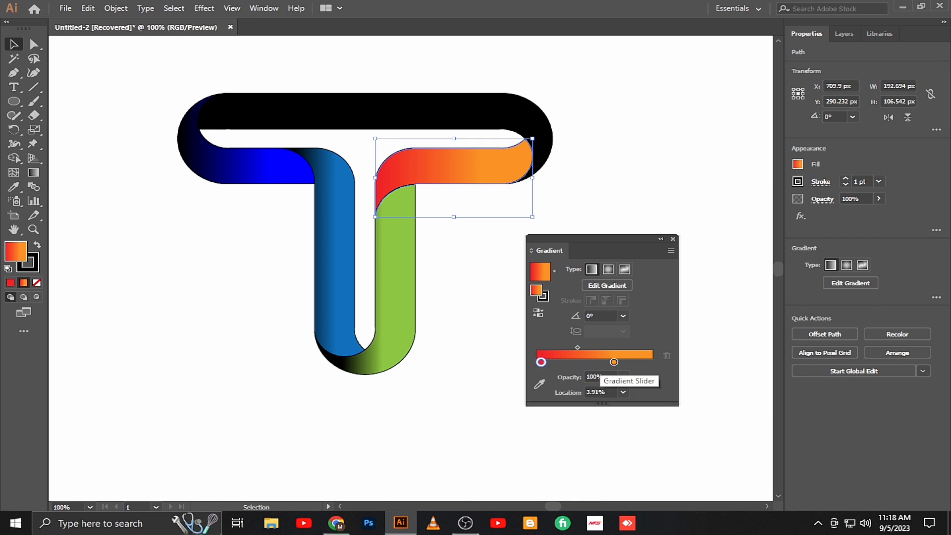
drag(614, 362, 570, 362)
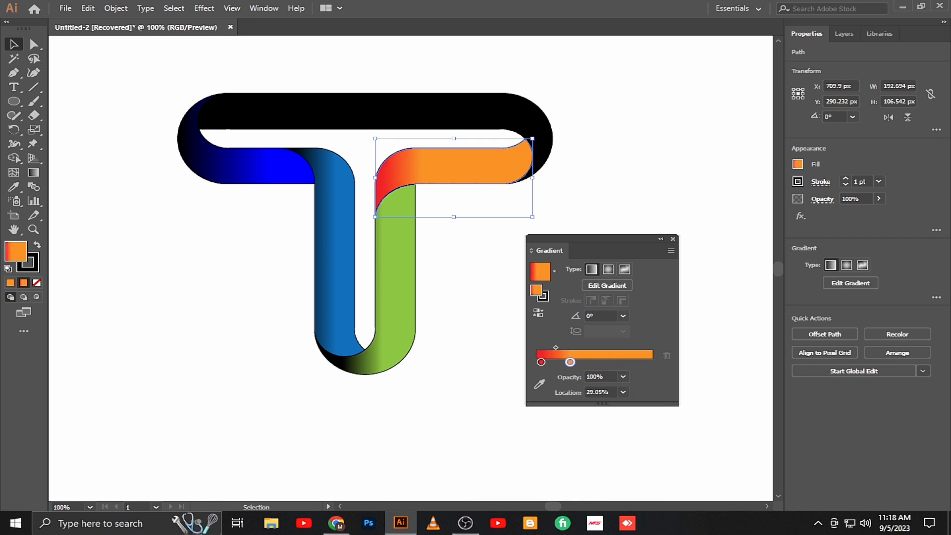
Step: Fill the top bar with a linear gradient from red to dark magenta, with the magenta stop at about 83%
click(500, 113)
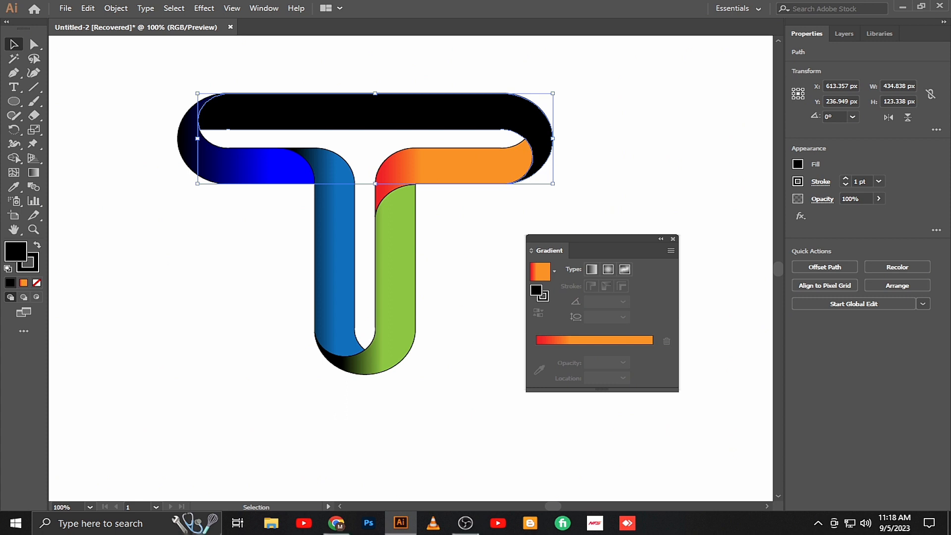
click(540, 272)
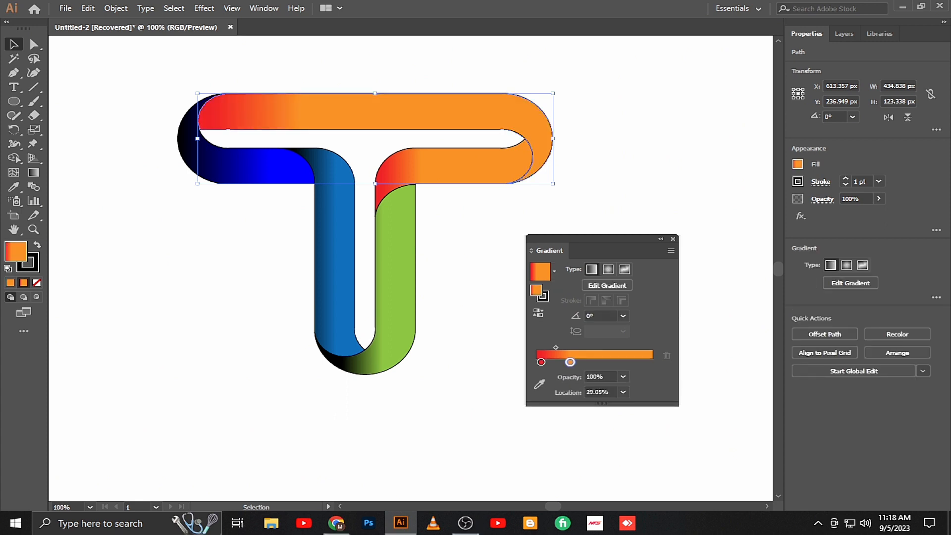
double_click(570, 362)
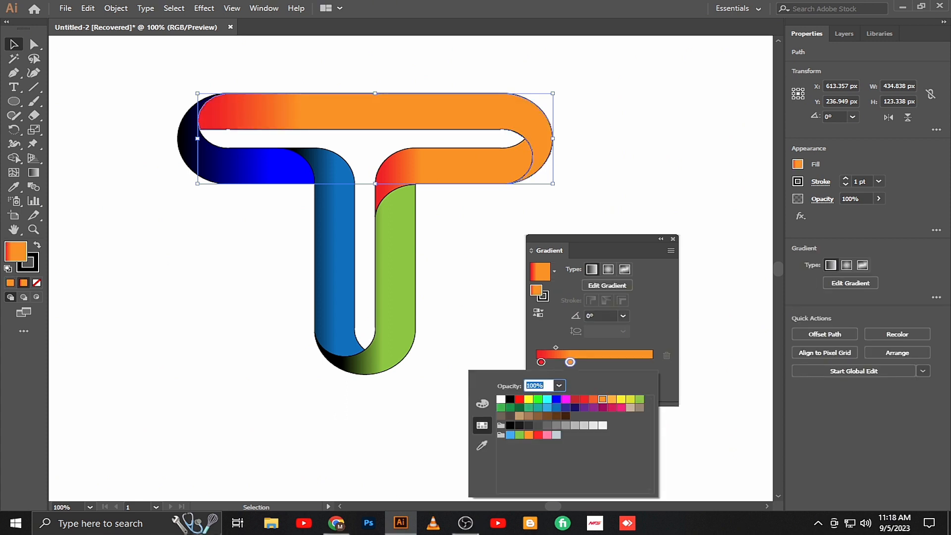
click(602, 407)
click(541, 363)
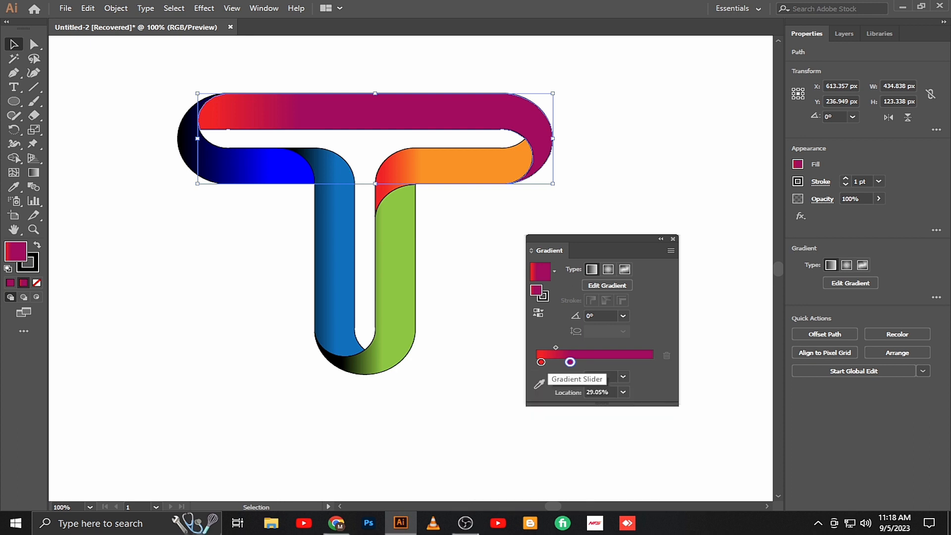
drag(570, 362, 633, 362)
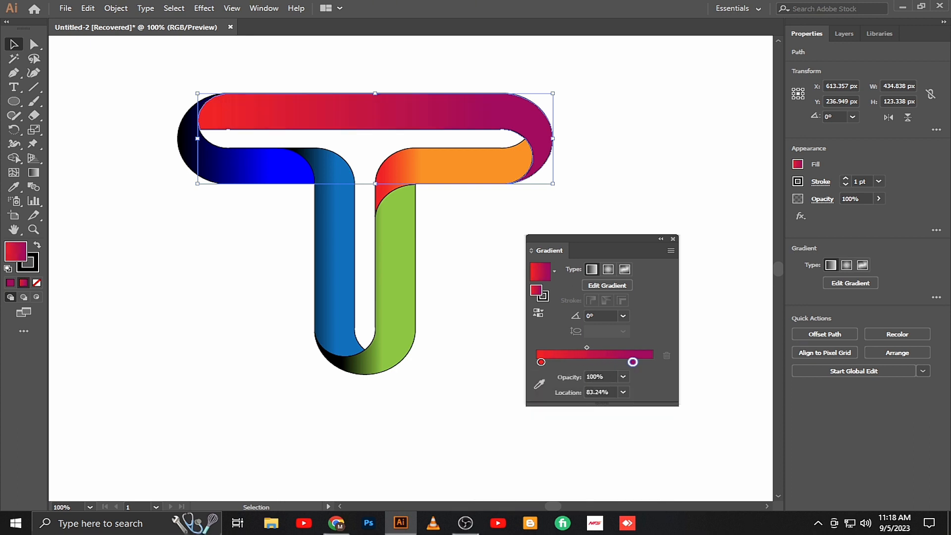
click(673, 239)
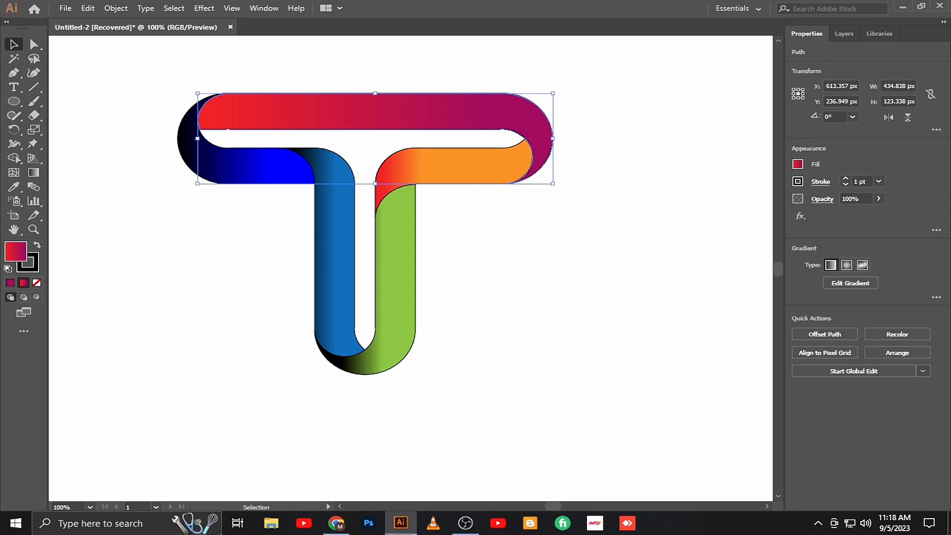
Step: Redirect the top bar's gradient to run nearly vertically, red above and magenta below, using the Gradient tool
click(614, 223)
click(446, 112)
click(33, 172)
mouse_move(288, 66)
mouse_down()
mouse_move(299, 113)
mouse_move(272, 157)
mouse_up()
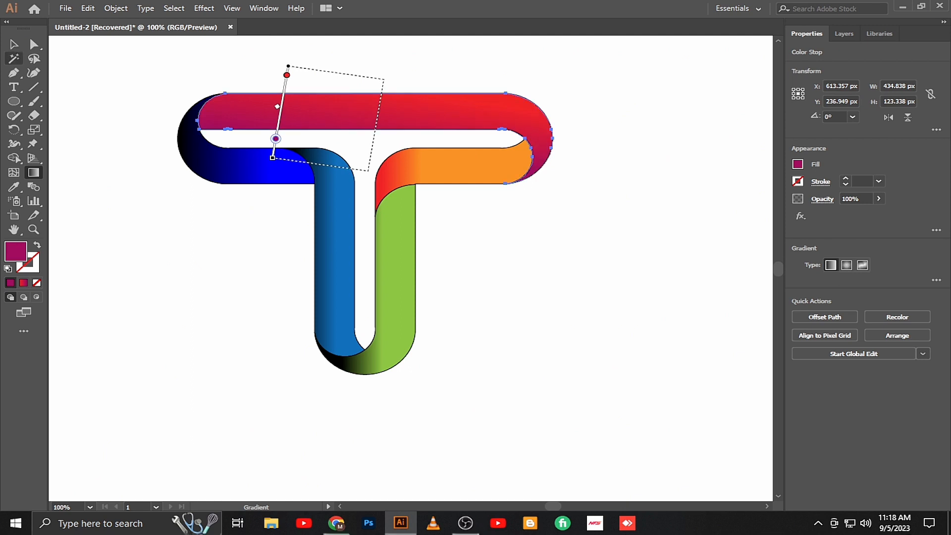
click(14, 45)
Step: Redirect the left stem half's gradient downward, with black covering the upper bend and fading into blue along the stem
click(335, 233)
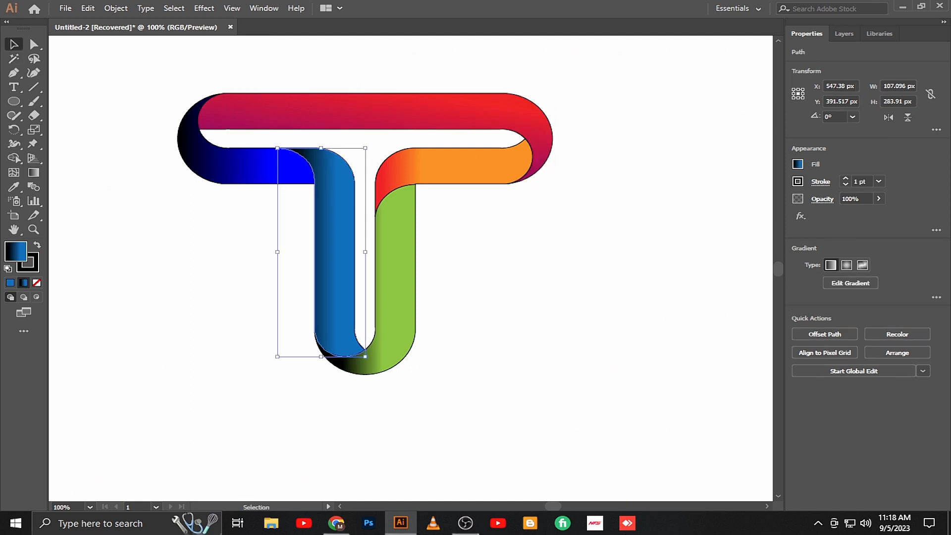
click(476, 278)
click(335, 233)
key(g)
mouse_move(285, 131)
mouse_down()
mouse_move(314, 218)
mouse_move(311, 245)
mouse_move(299, 252)
mouse_move(307, 174)
mouse_up()
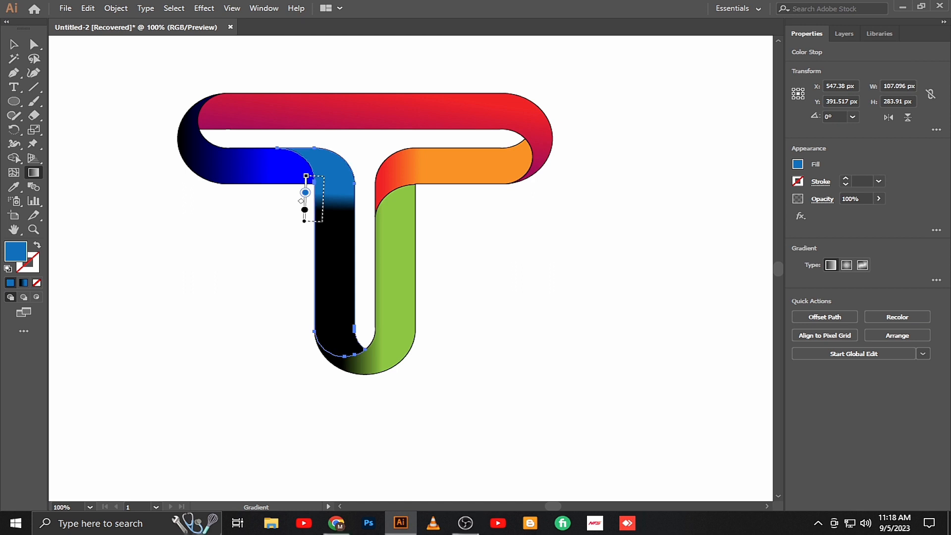
drag(298, 135, 307, 241)
drag(300, 154, 301, 167)
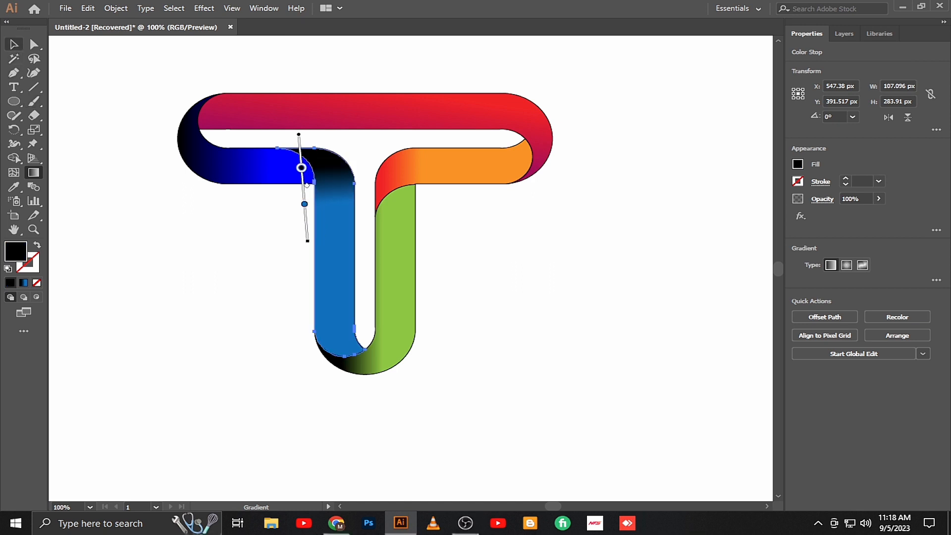
click(14, 44)
Step: Angle the right stem half's gradient diagonally so black at the bottom bend fades up into green
click(394, 297)
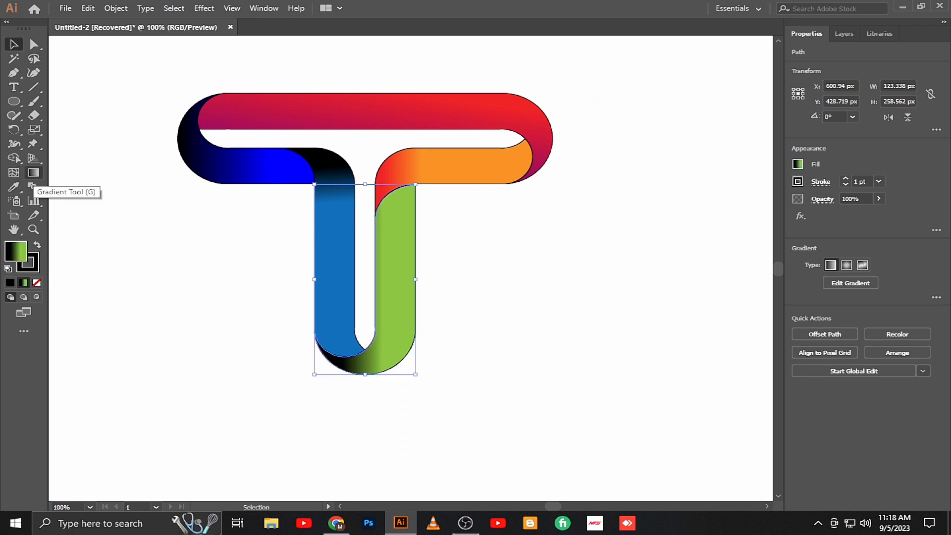
click(33, 173)
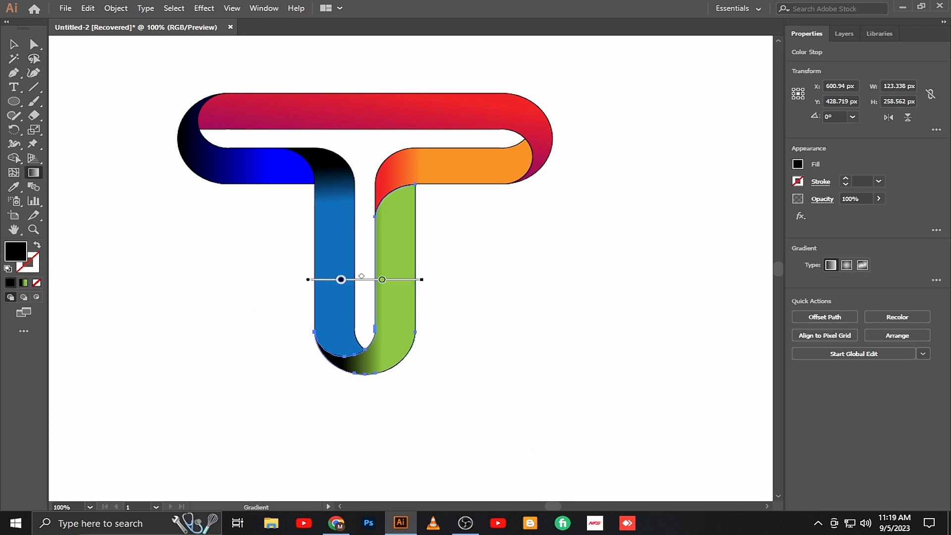
key(v)
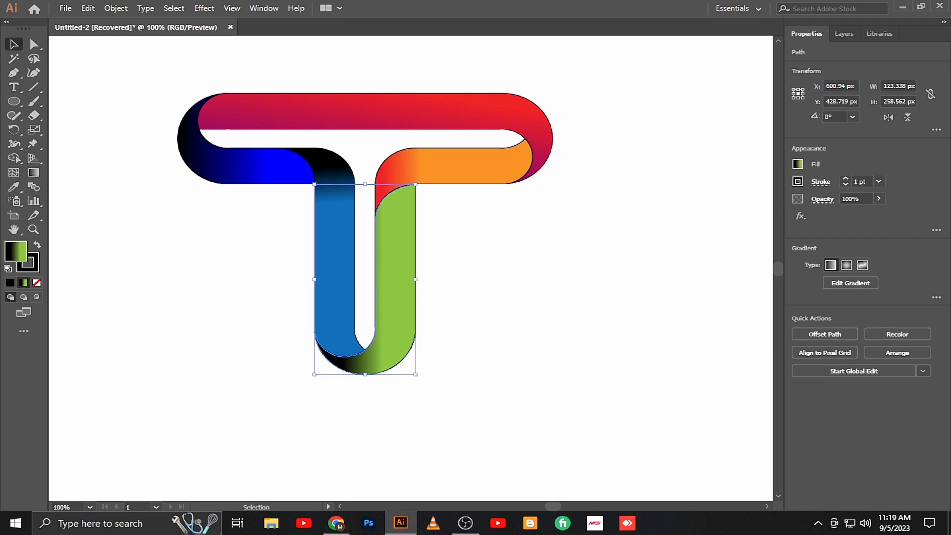
key(g)
drag(345, 399, 371, 379)
key(v)
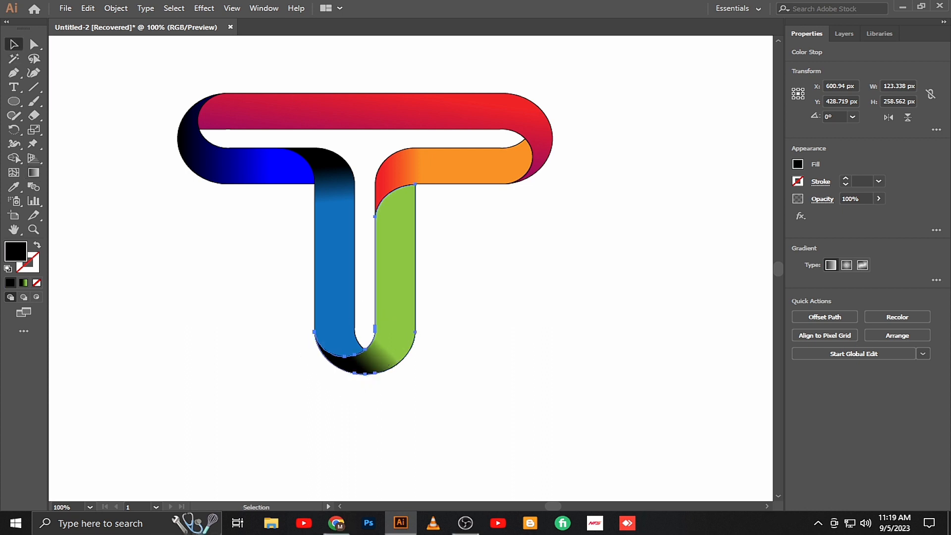
Step: Redirect the right arm's gradient to run nearly vertically, from red along its upper edge down to orange
click(530, 140)
key(g)
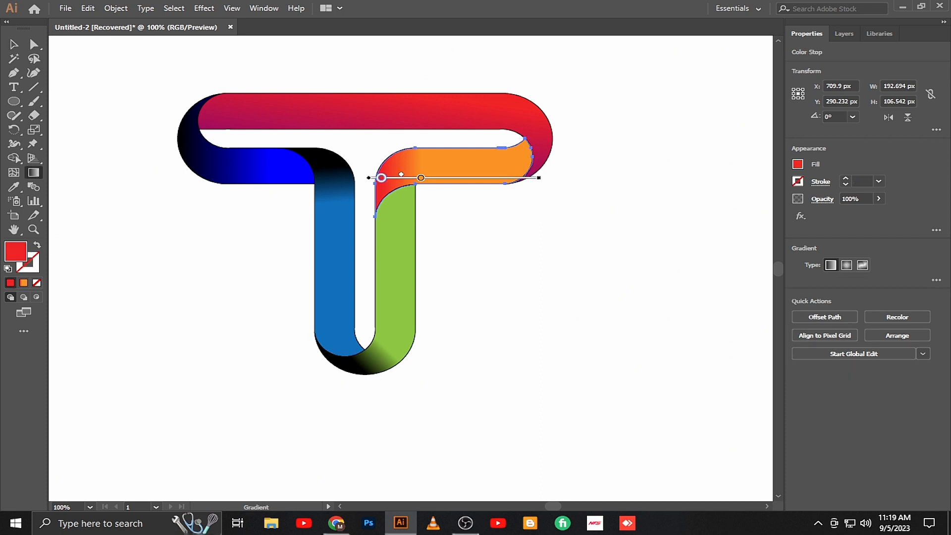
drag(421, 128, 429, 258)
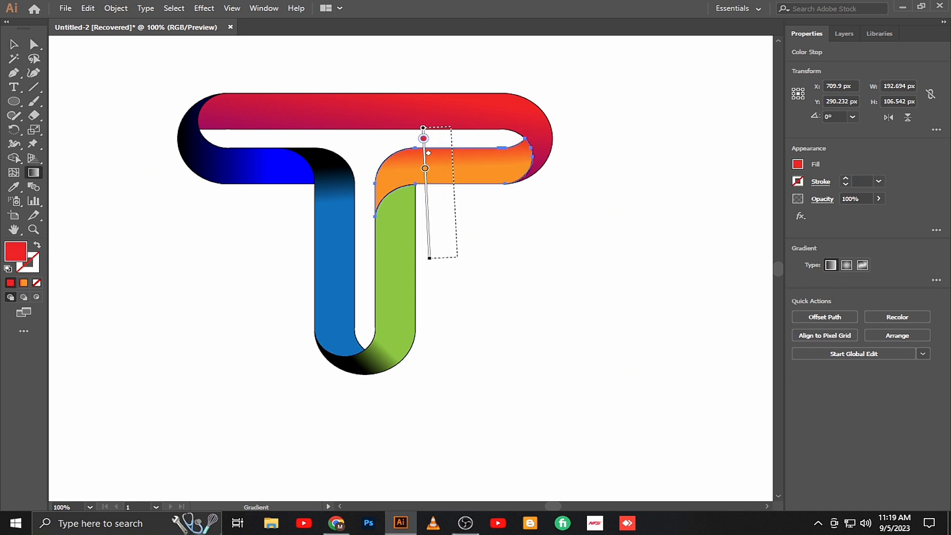
click(14, 45)
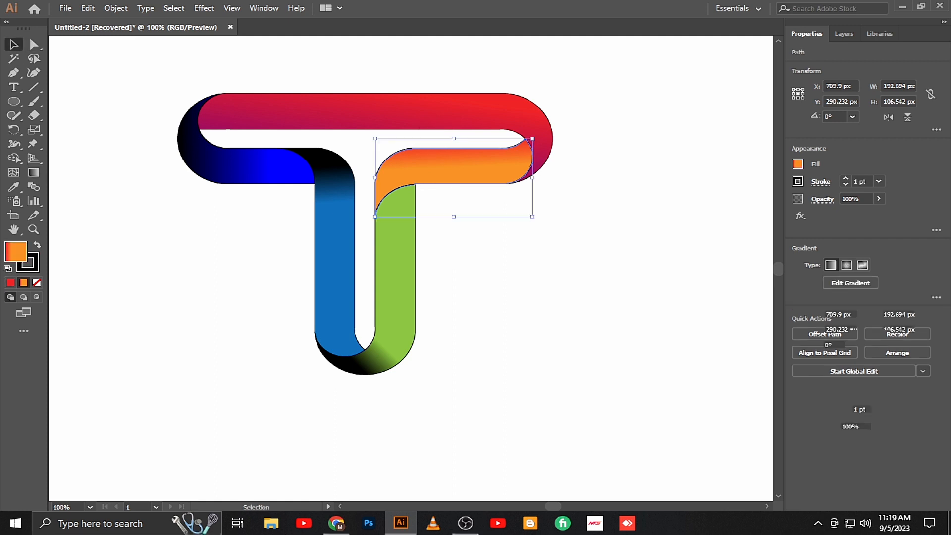
Step: Scale the whole T logo down proportionally to about 339 × 282 px, keeping its upper-left corner in place
click(515, 268)
drag(560, 85, 128, 386)
drag(552, 375, 454, 301)
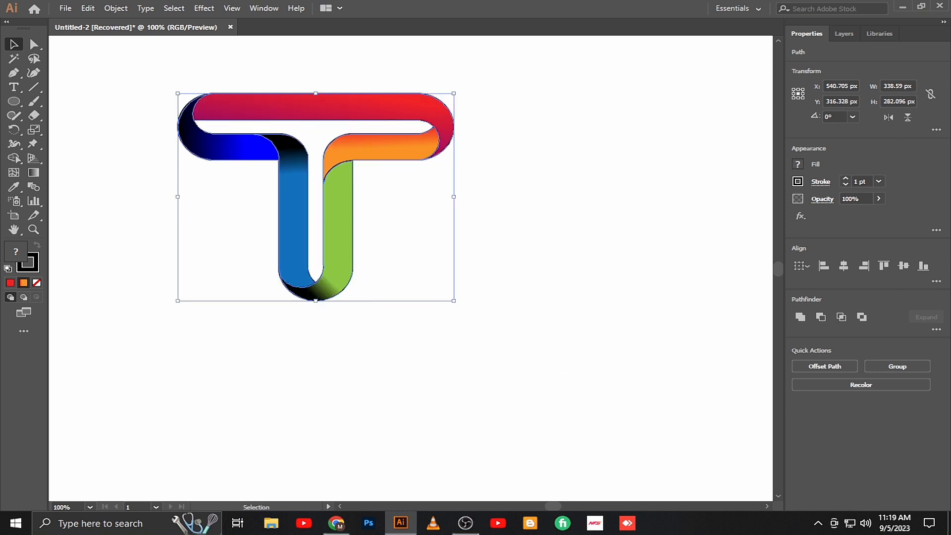
click(99, 94)
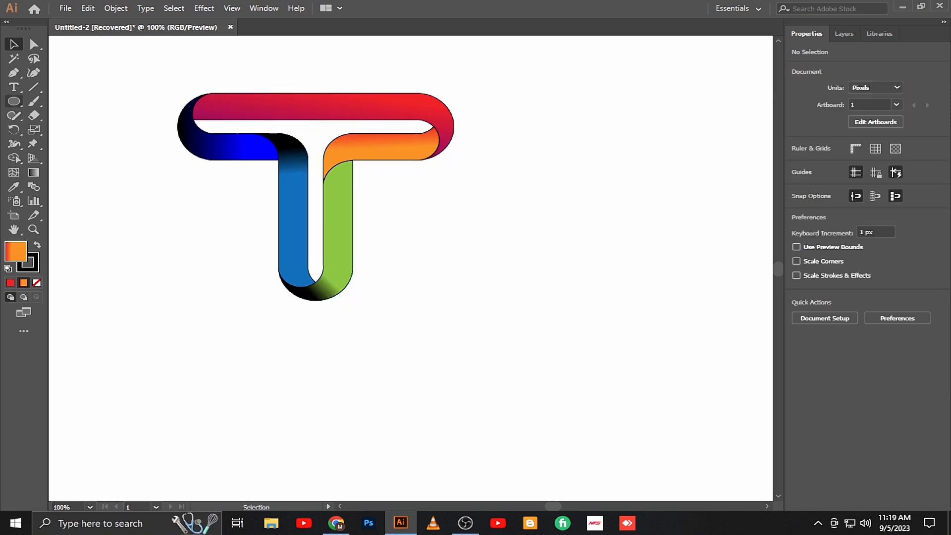
Step: Draw an ellipse about 81 × 71 px beside the logo's left arm and fill it with a black-to-white radial gradient
click(14, 101)
drag(69, 99, 135, 152)
click(264, 8)
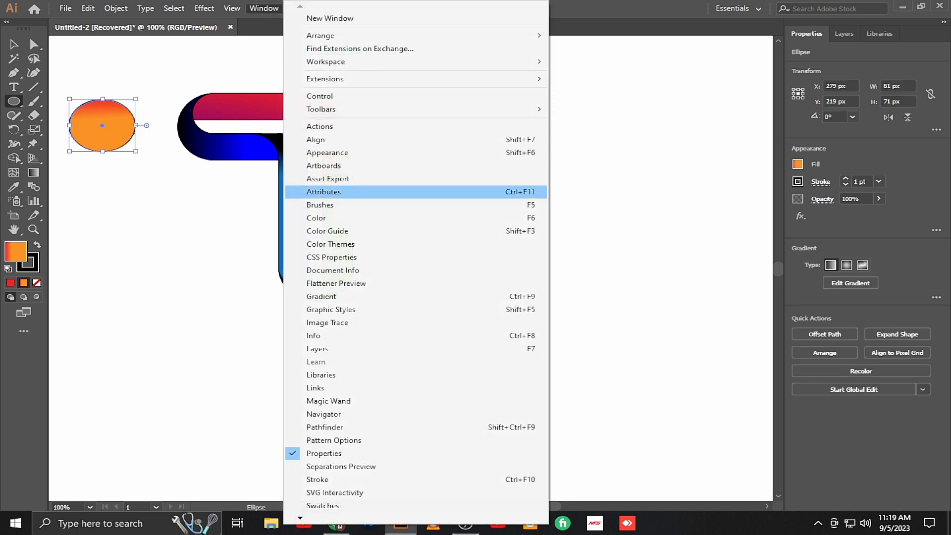
click(307, 294)
drag(601, 239, 539, 282)
click(545, 329)
click(508, 391)
click(493, 314)
click(448, 293)
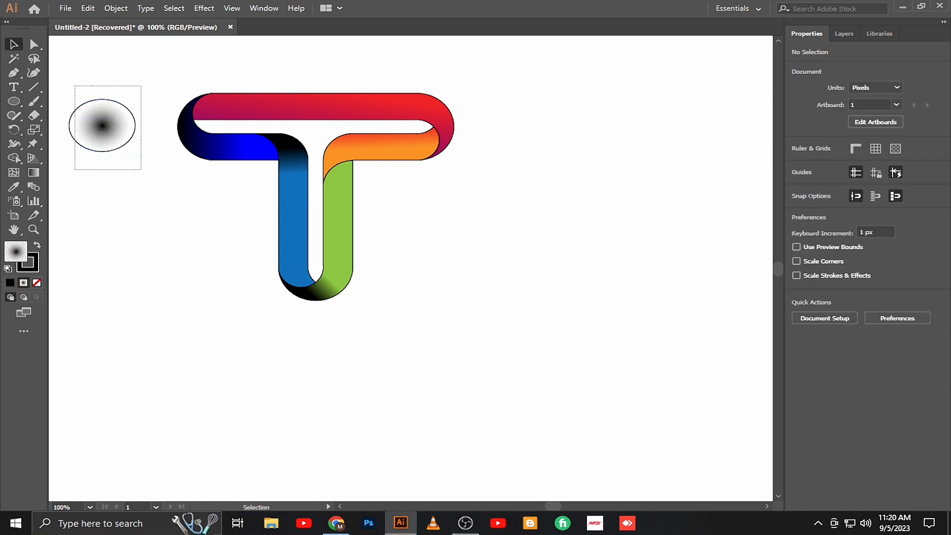
Step: Remove the stroke from the radial gradient ellipse
click(102, 125)
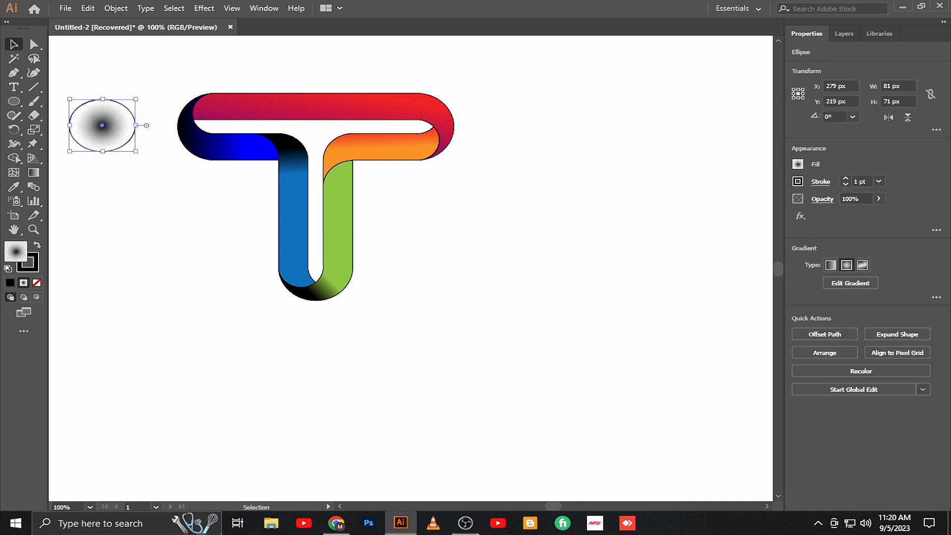
click(846, 184)
click(845, 185)
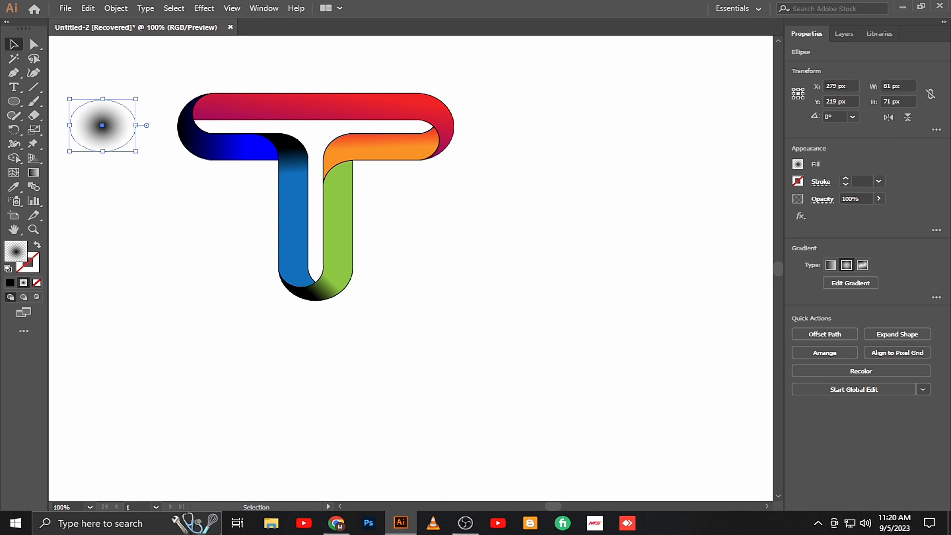
Step: Flatten the ellipse into a thin shadow about 137.5 × 7.5 px and reduce its opacity to 65%
drag(135, 151, 147, 238)
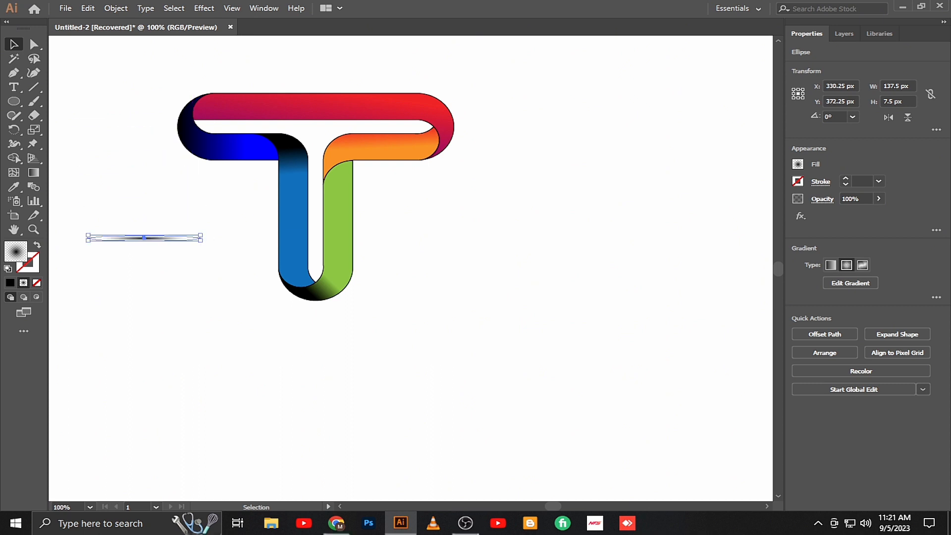
click(878, 199)
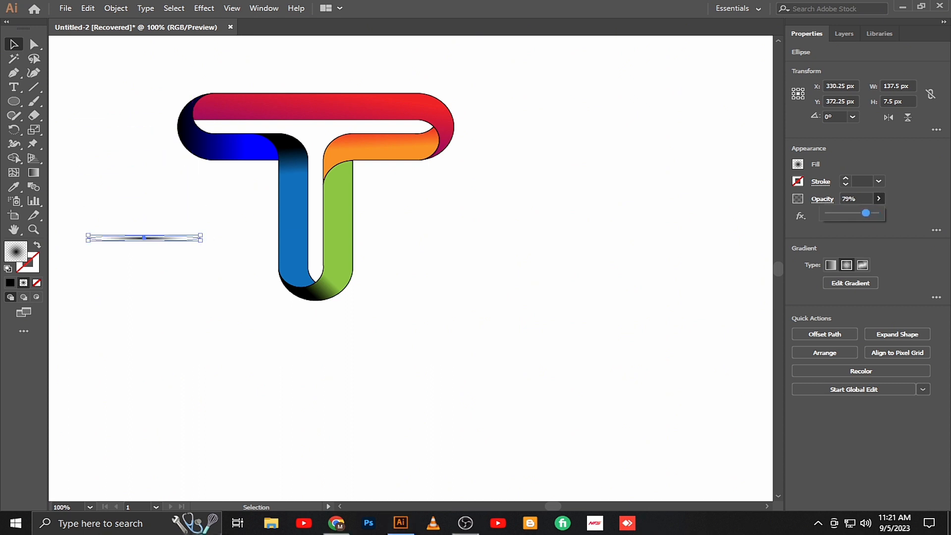
click(218, 277)
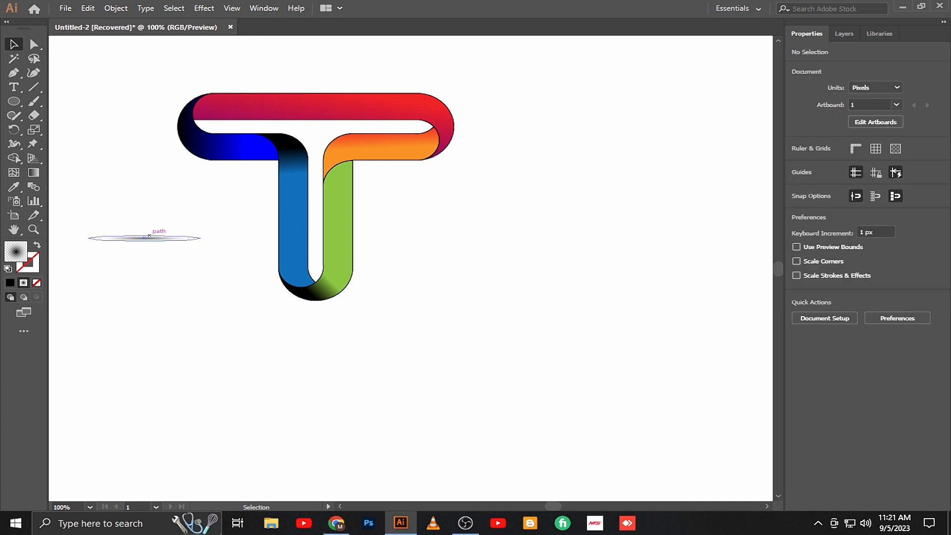
Step: Move the shadow ellipse directly beneath the T logo's rounded base and send it backward one level
drag(144, 238, 315, 302)
key(ctrl+shift+a)
click(316, 302)
right_click(315, 302)
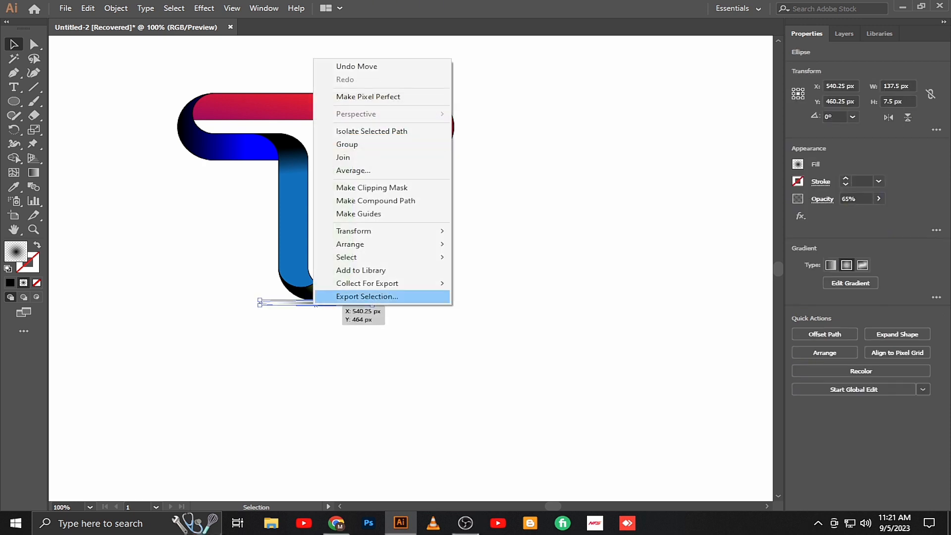
mouse_move(347, 231)
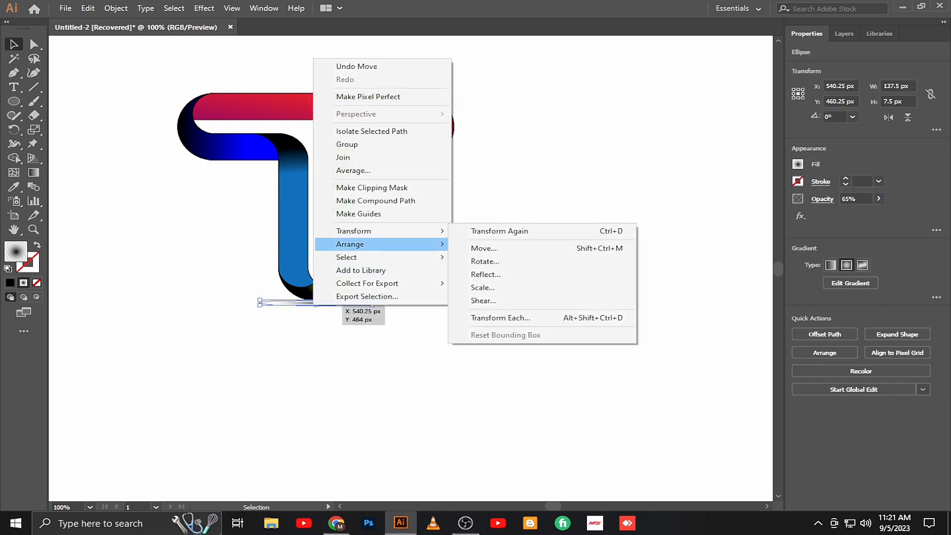
mouse_move(376, 244)
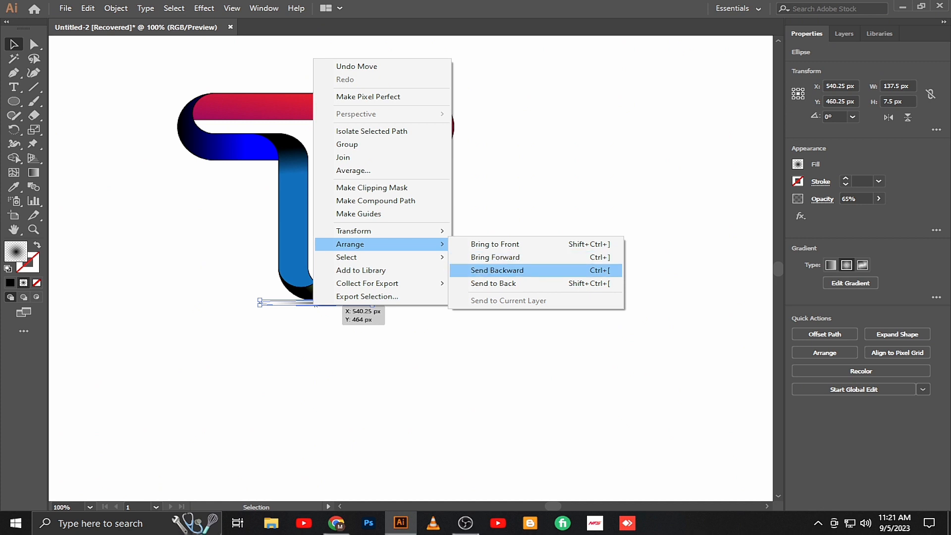
click(497, 270)
key(ctrl+shift+a)
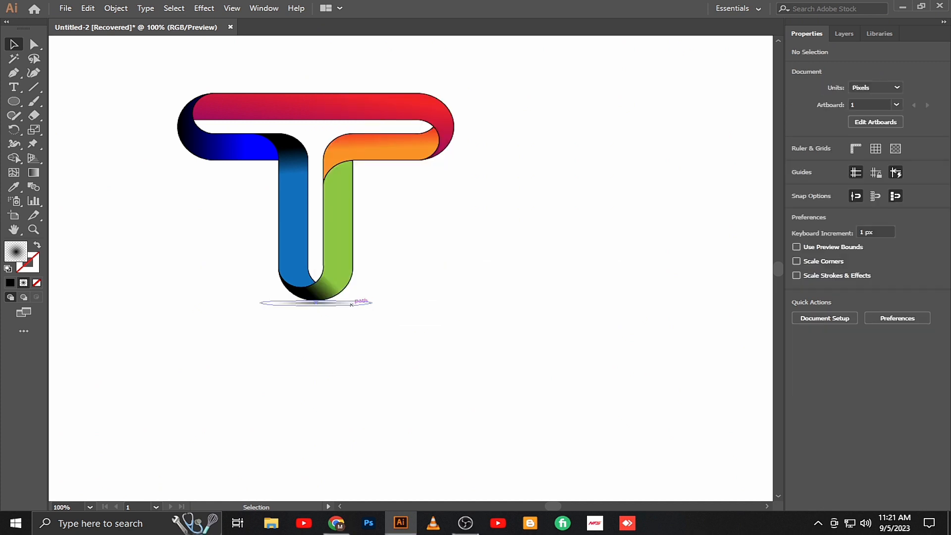
Step: Set the opacity of the shadow ellipse under the T's base to 89%
click(315, 302)
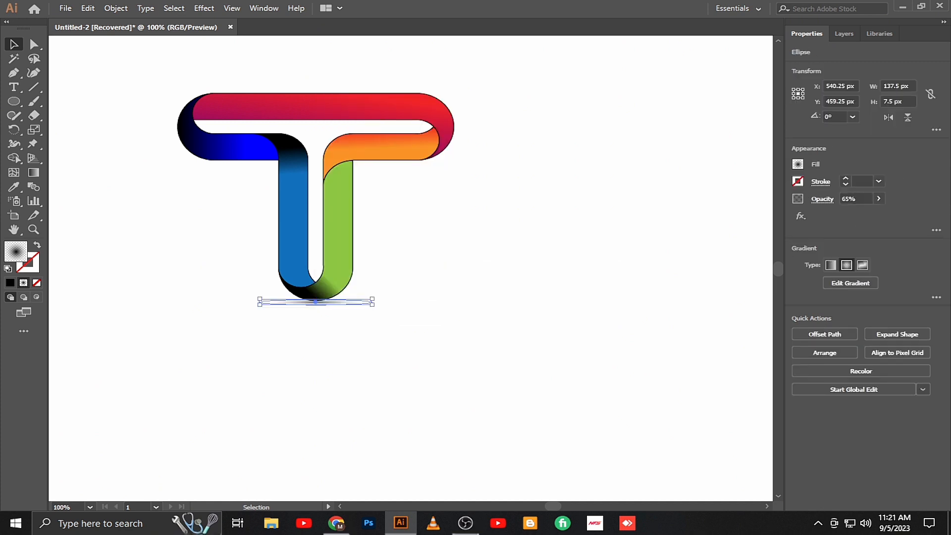
click(879, 198)
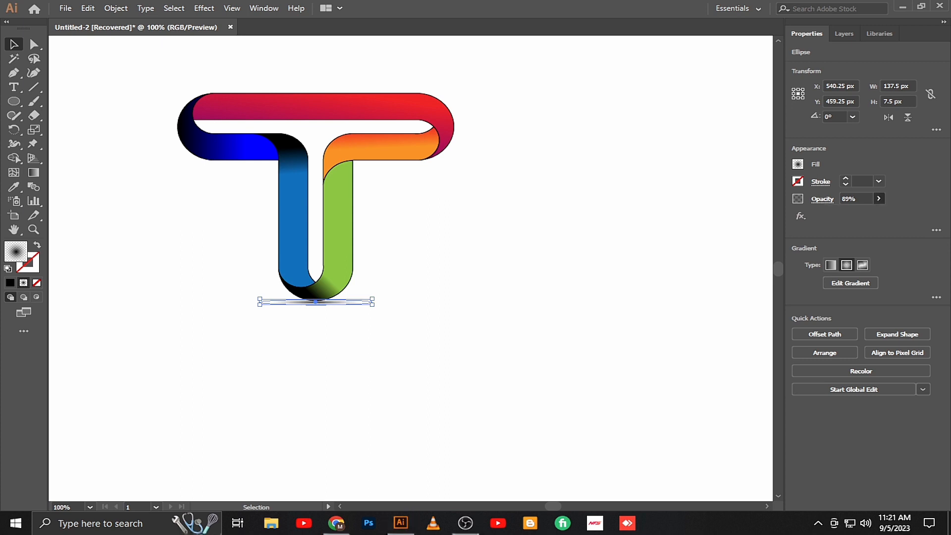
key(ctrl+shift+a)
Step: Bring the whole T logo into the mockup's smart object in Photoshop, enlarge it to about 244% and position it over the Nike logo
drag(461, 48, 223, 298)
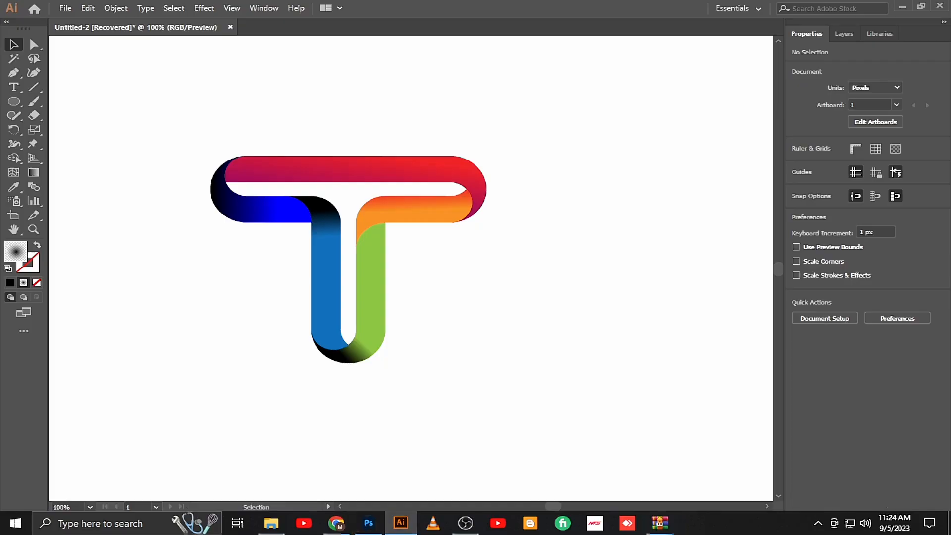
drag(509, 128, 163, 379)
drag(331, 280, 371, 301)
drag(423, 257, 518, 216)
Step: Hide the Nike logo layer, then close the smart object document and save its changes to the Reflection Glass mockup
scroll(867, 344, down, 2)
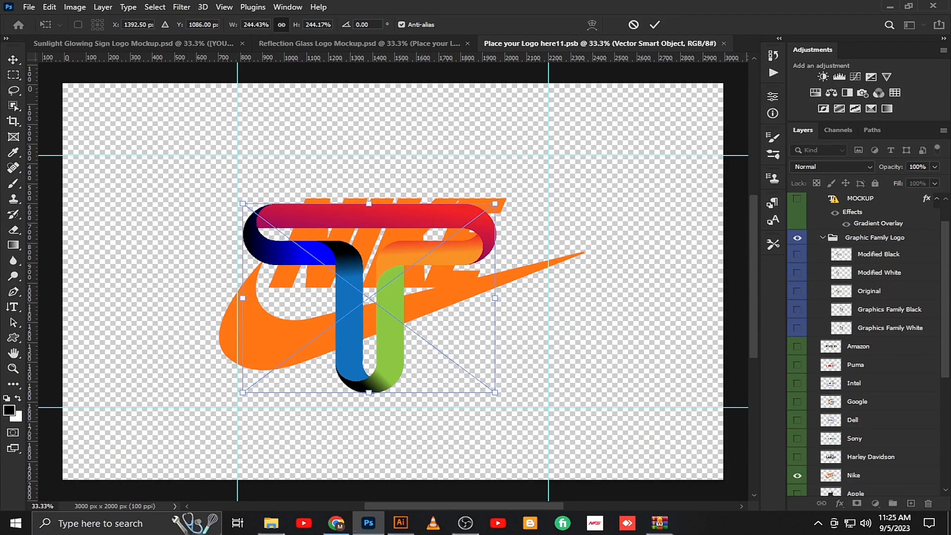
click(797, 475)
key(ctrl+w)
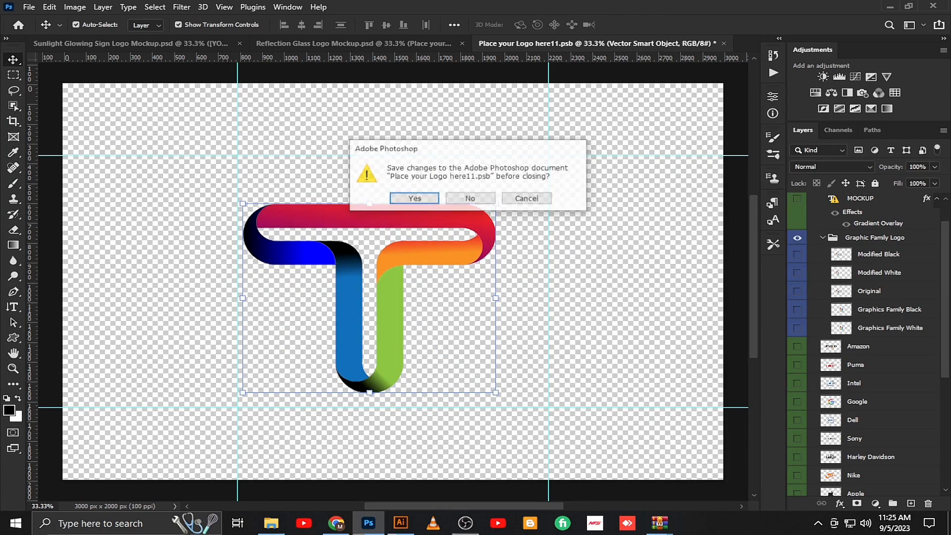
key(Return)
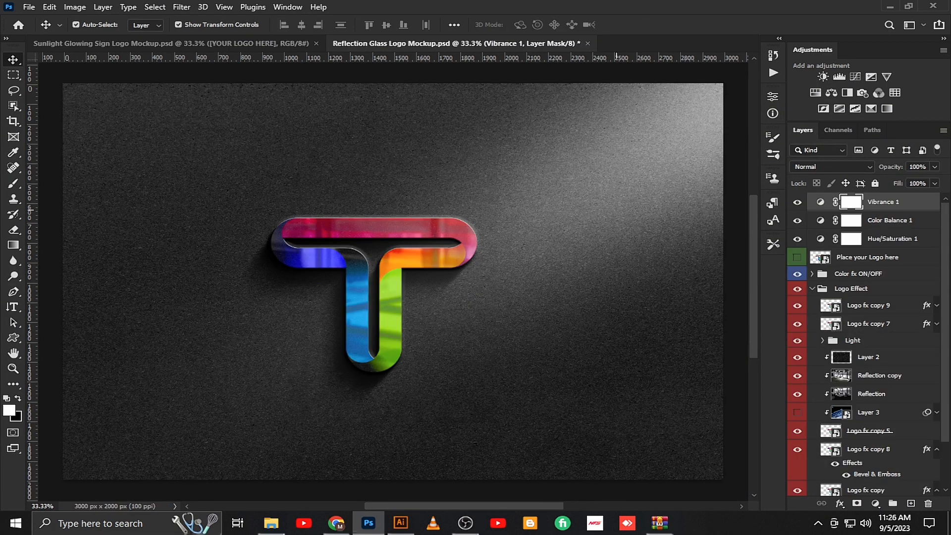